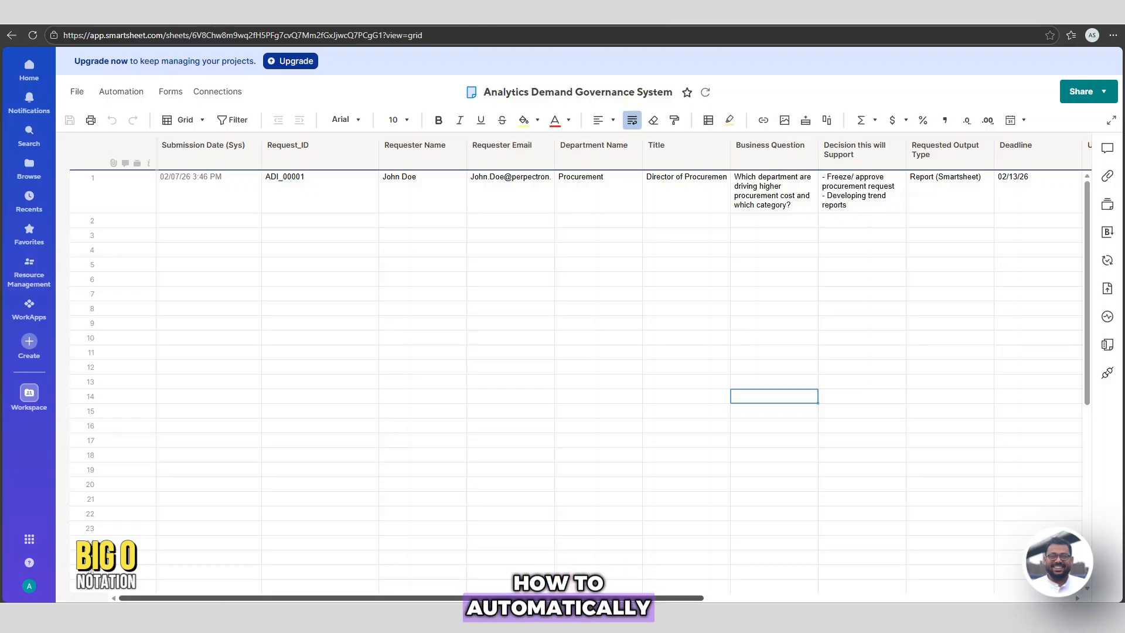
Give the Intake Status column a very light blue background fill
drag(501, 599, 883, 599)
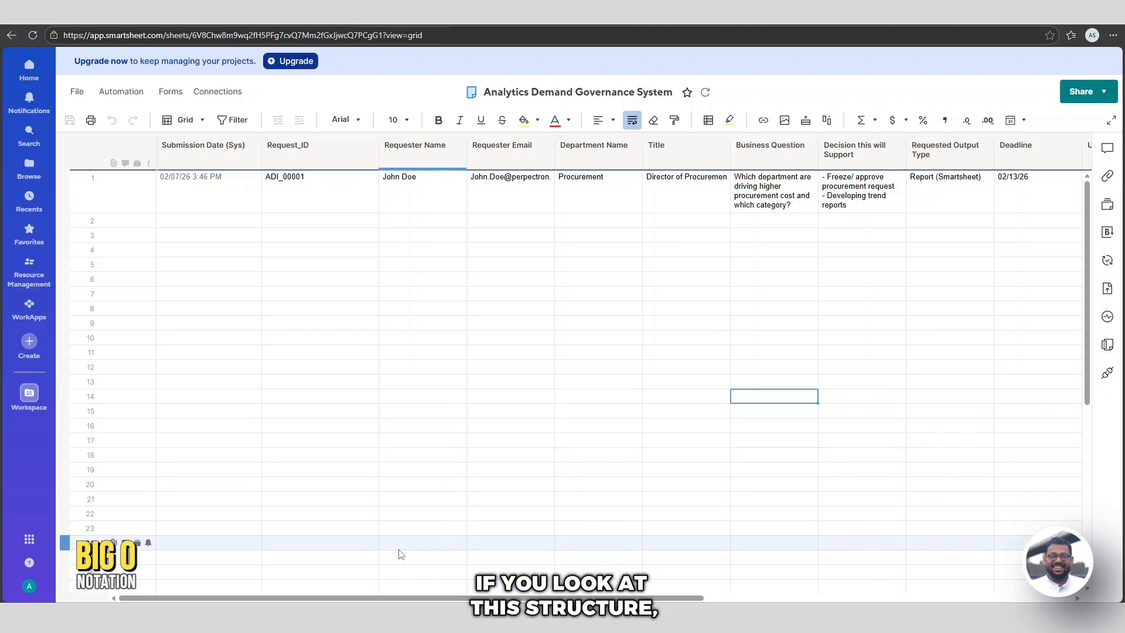
mouse_move(409, 615)
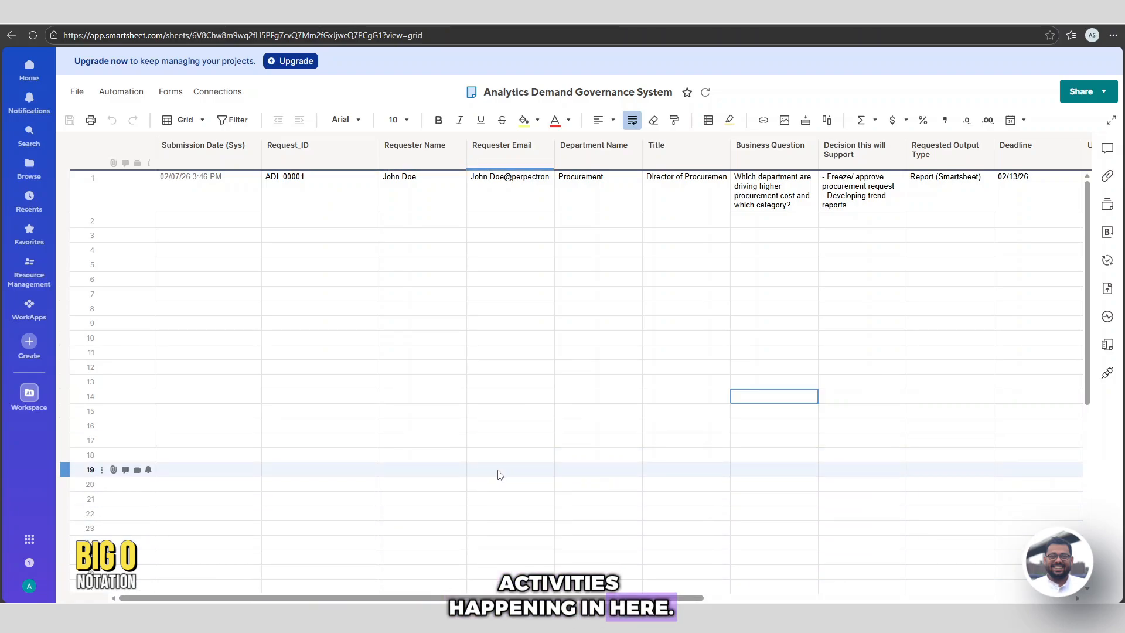
click(488, 587)
scroll(492, 578, down, 4)
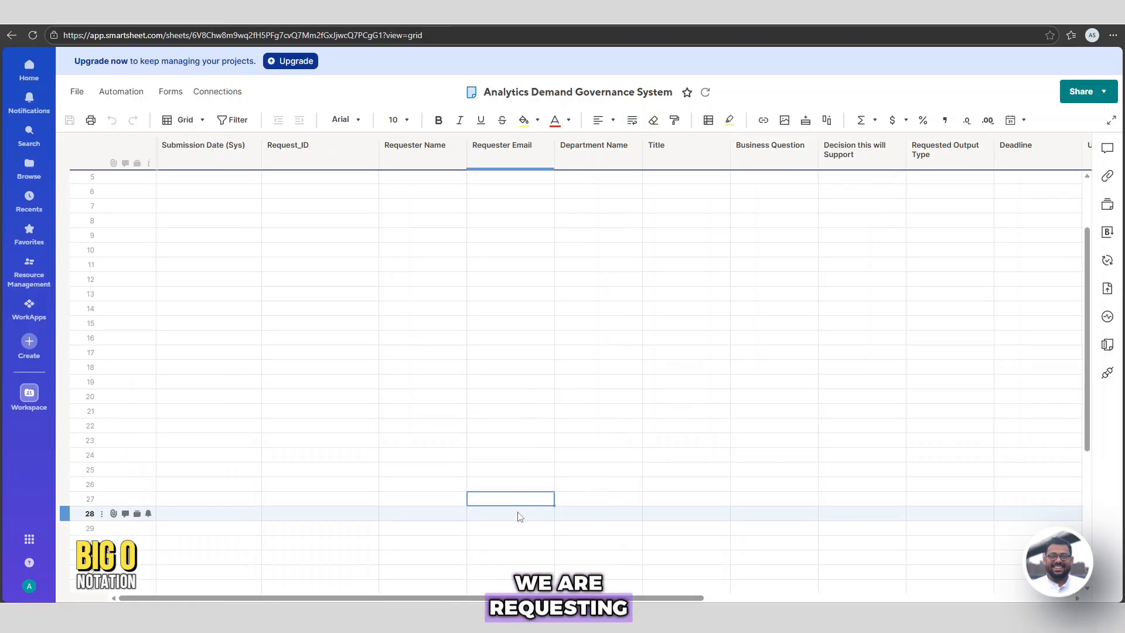
scroll(518, 516, up, 4)
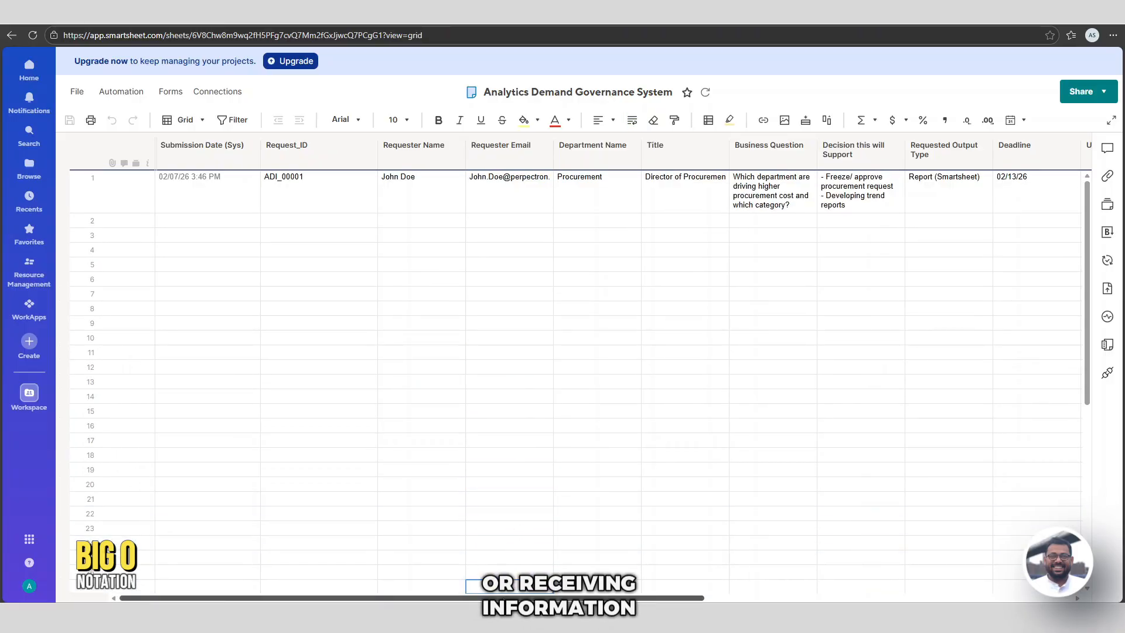
scroll(720, 586, right, 6)
scroll(720, 586, right, 4)
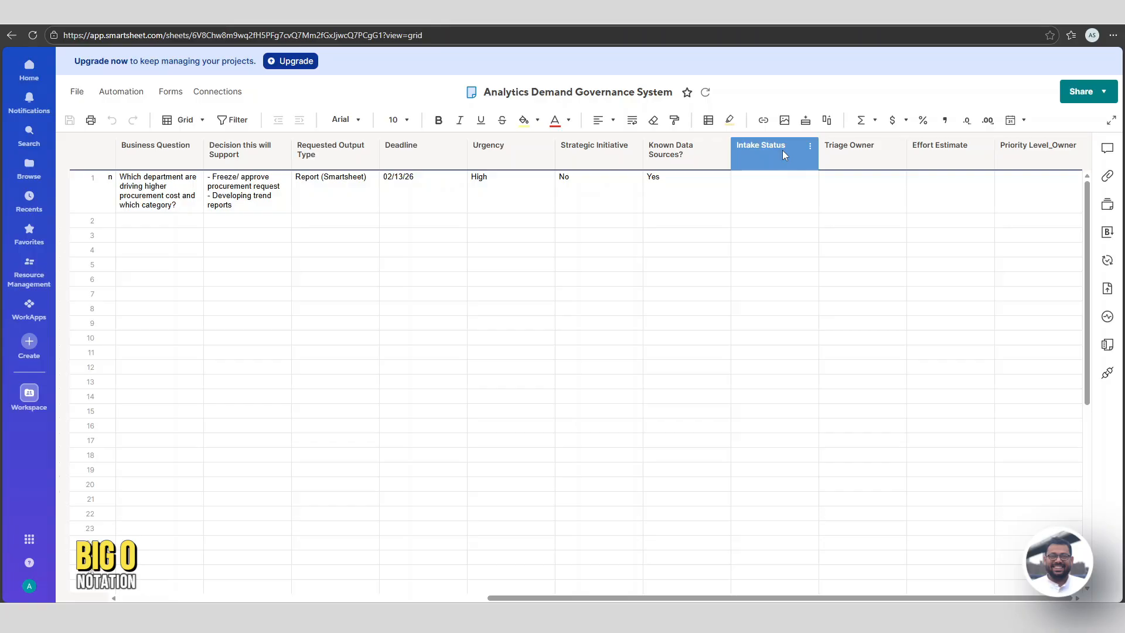
scroll(782, 150, left, 3)
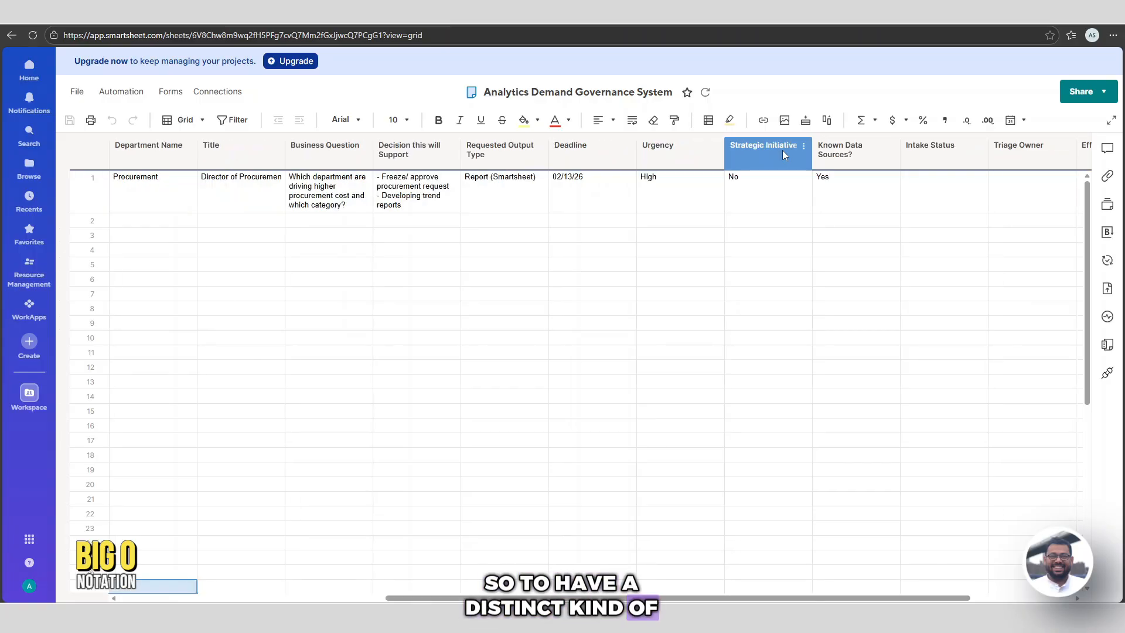
scroll(783, 150, right, 3)
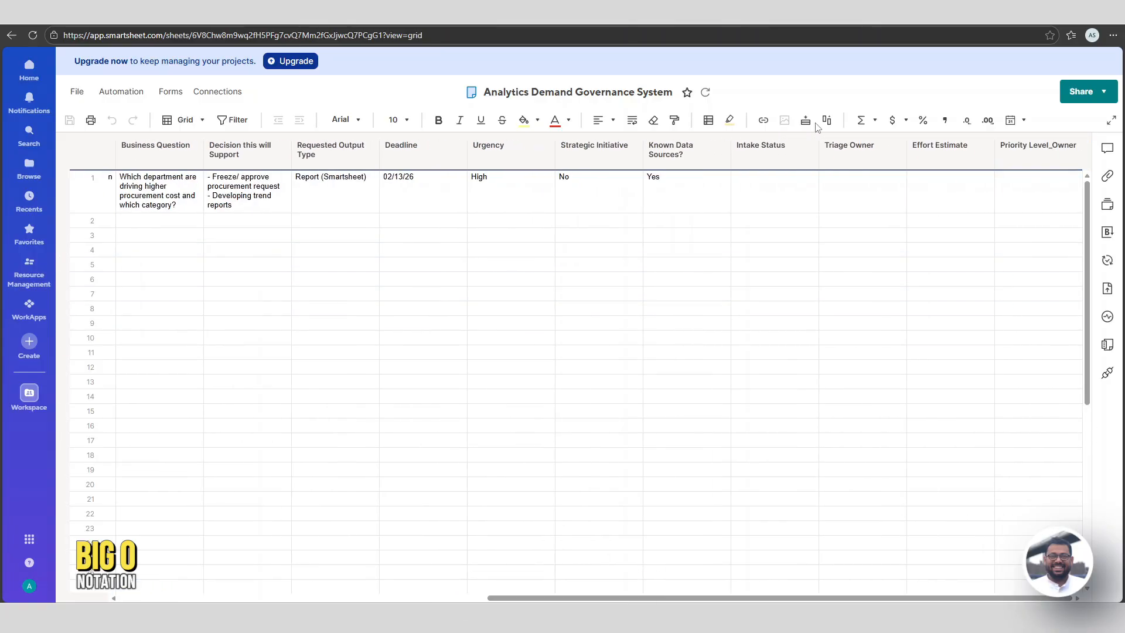
click(785, 154)
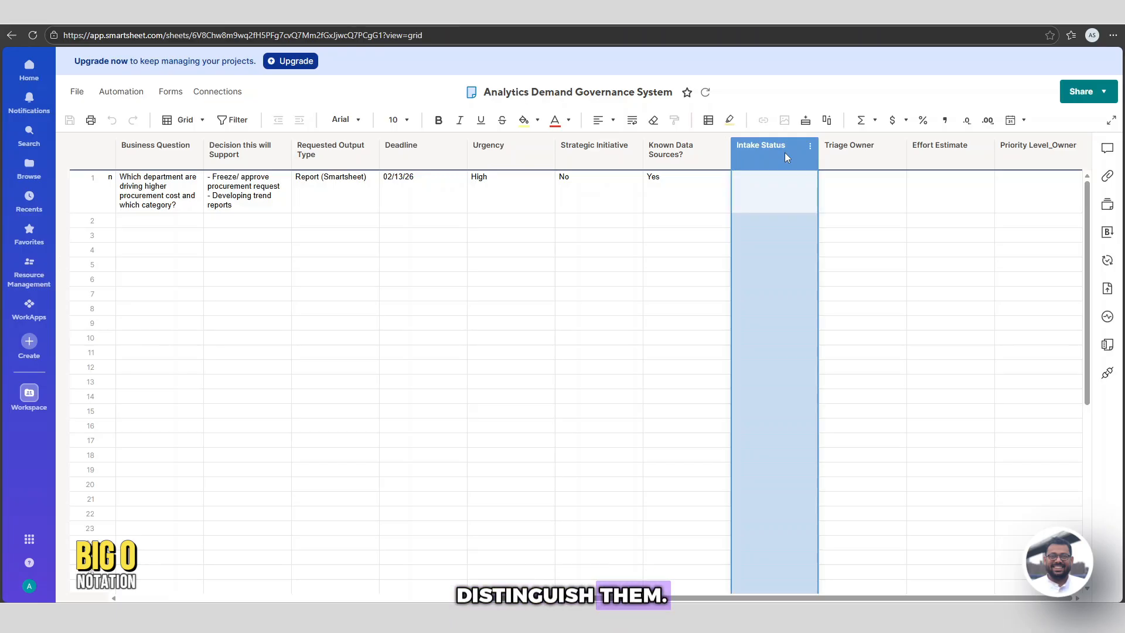
click(537, 120)
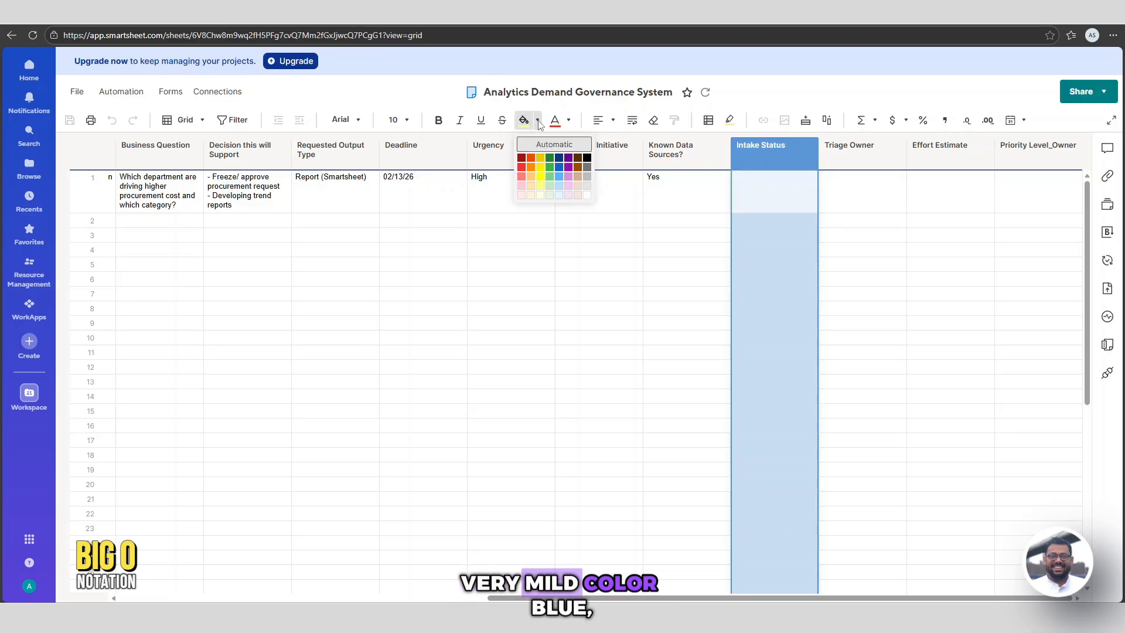
click(568, 210)
click(897, 323)
Apply the same light blue fill to Triage Owner, Effort Estimate and Priority Level_Owner
click(878, 161)
key(shift+Right)
key(shift+Right)
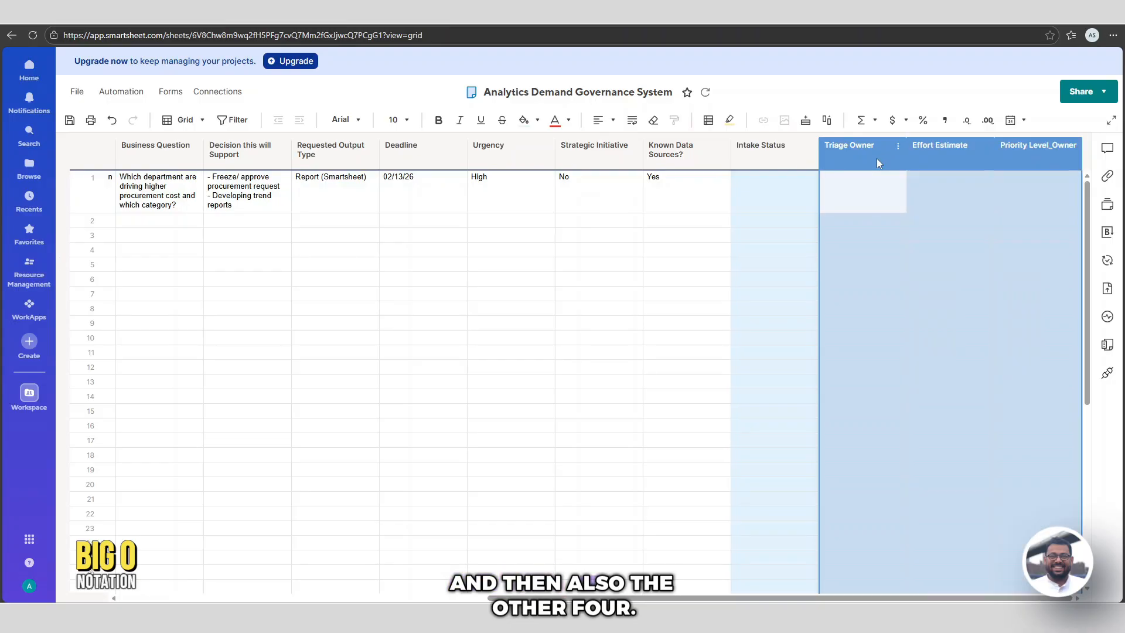
click(527, 121)
click(950, 543)
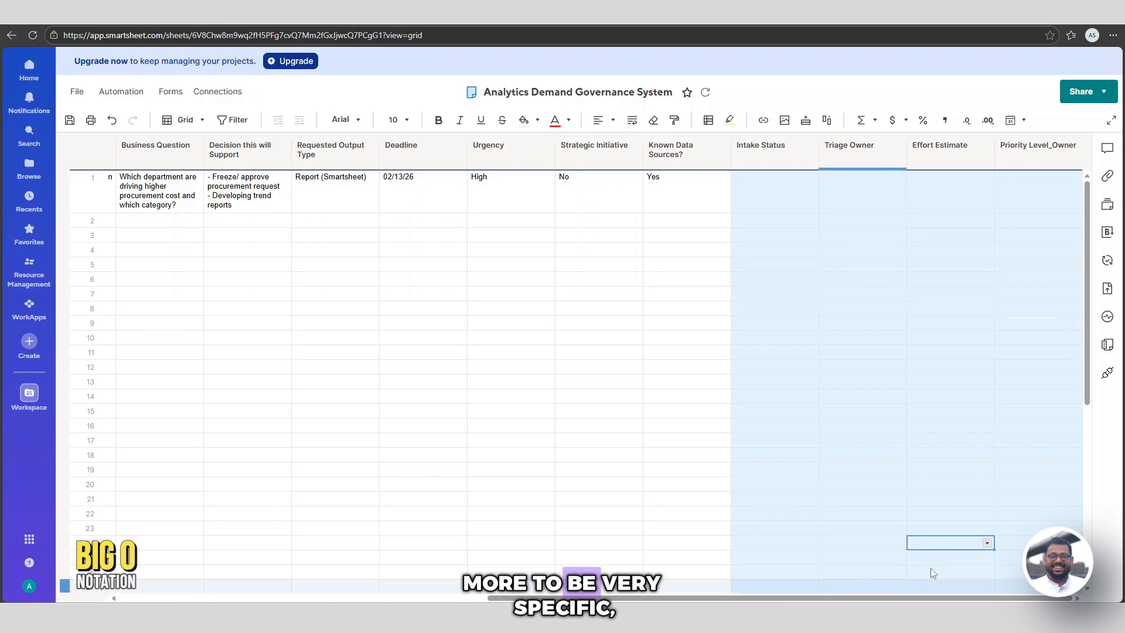
Insert an Assigned Analyst dropdown column right of Priority Level_Owner, restricted to two analyst names
click(1074, 146)
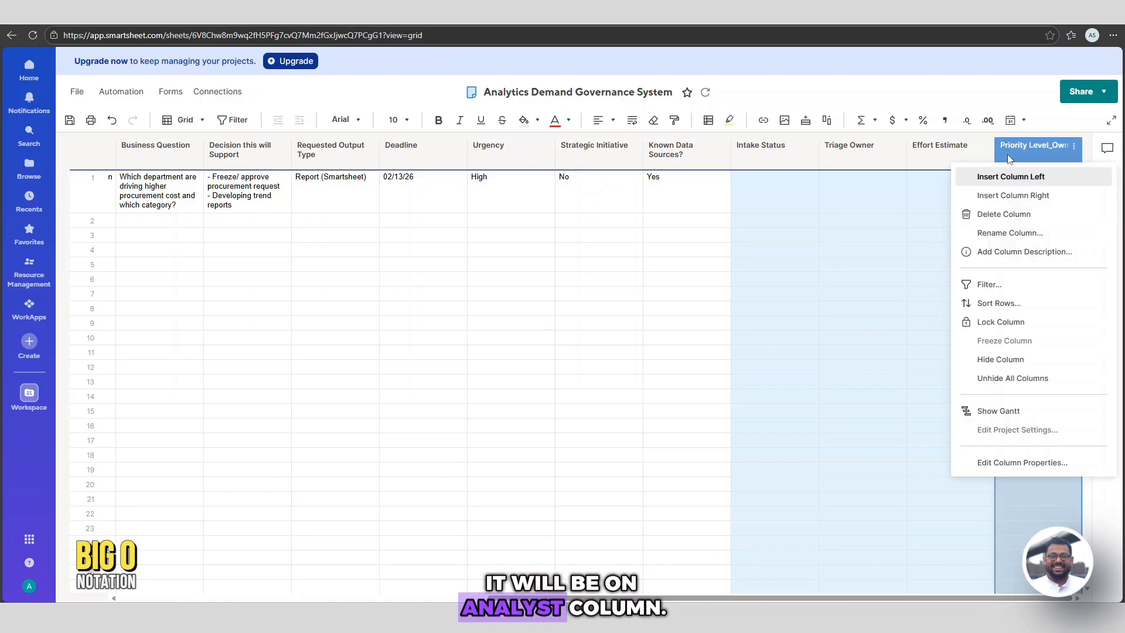
click(1018, 197)
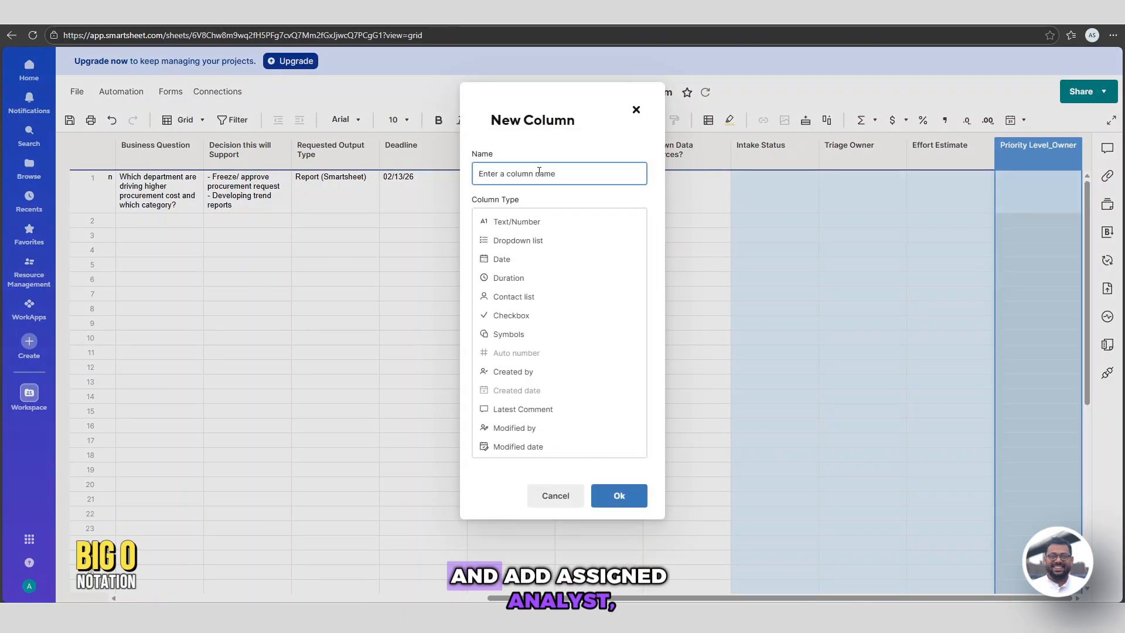
text(Assigned Analyst)
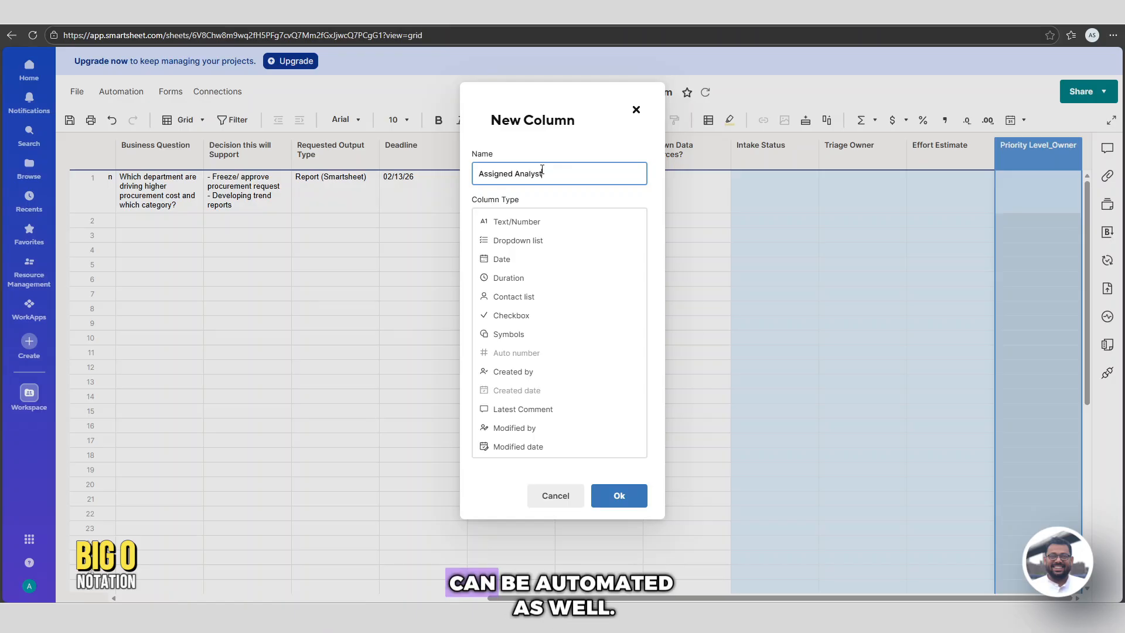
click(525, 241)
click(515, 334)
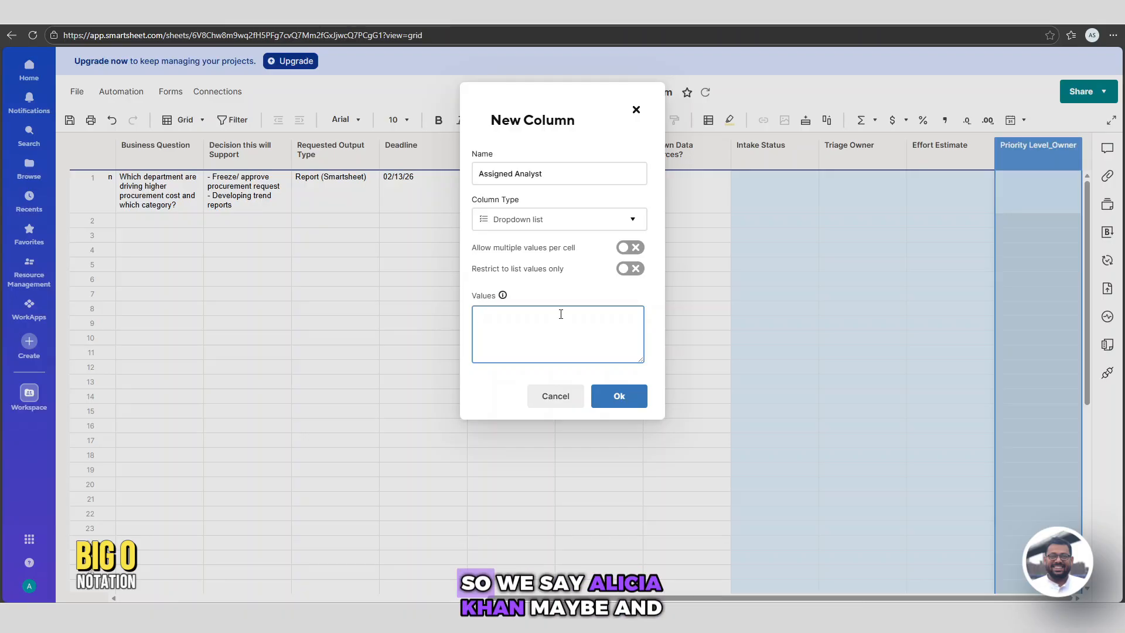
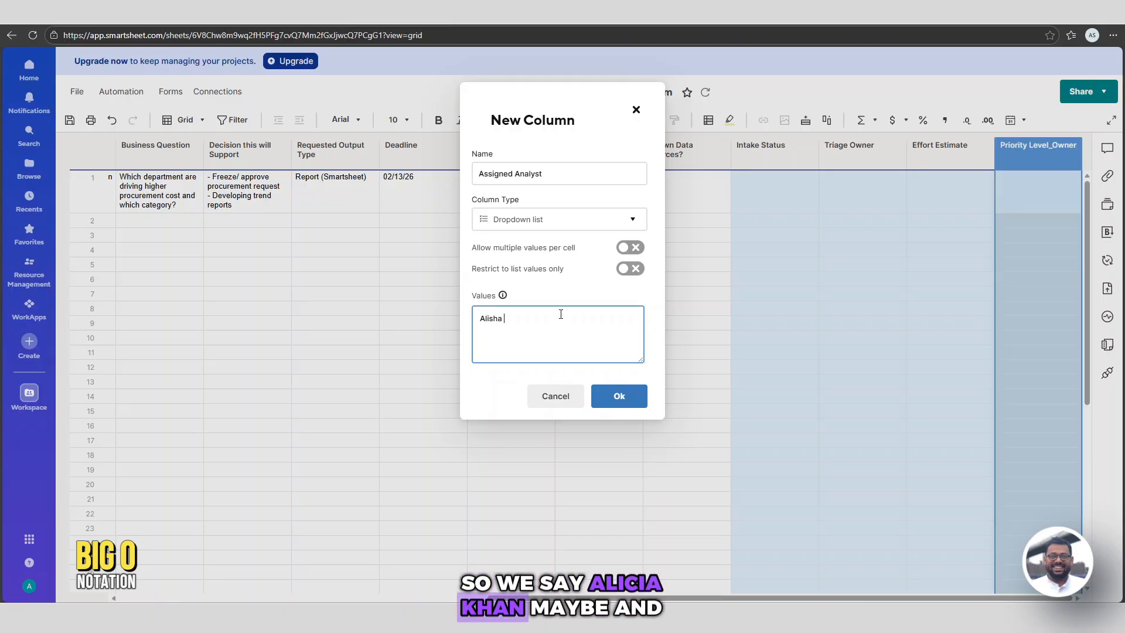
key(Return)
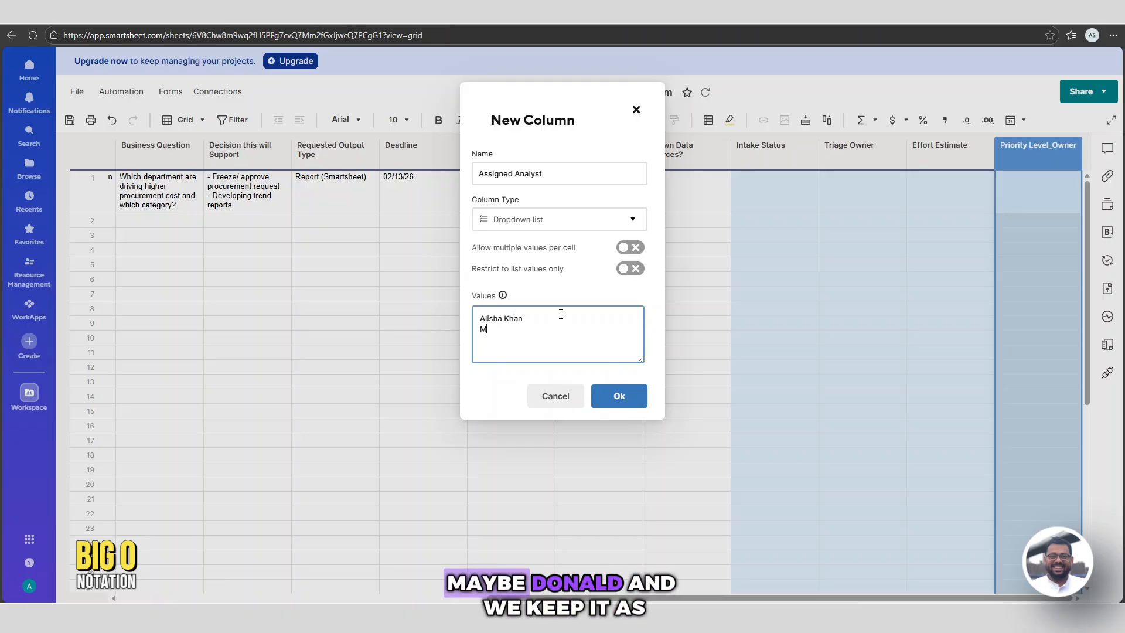
click(630, 269)
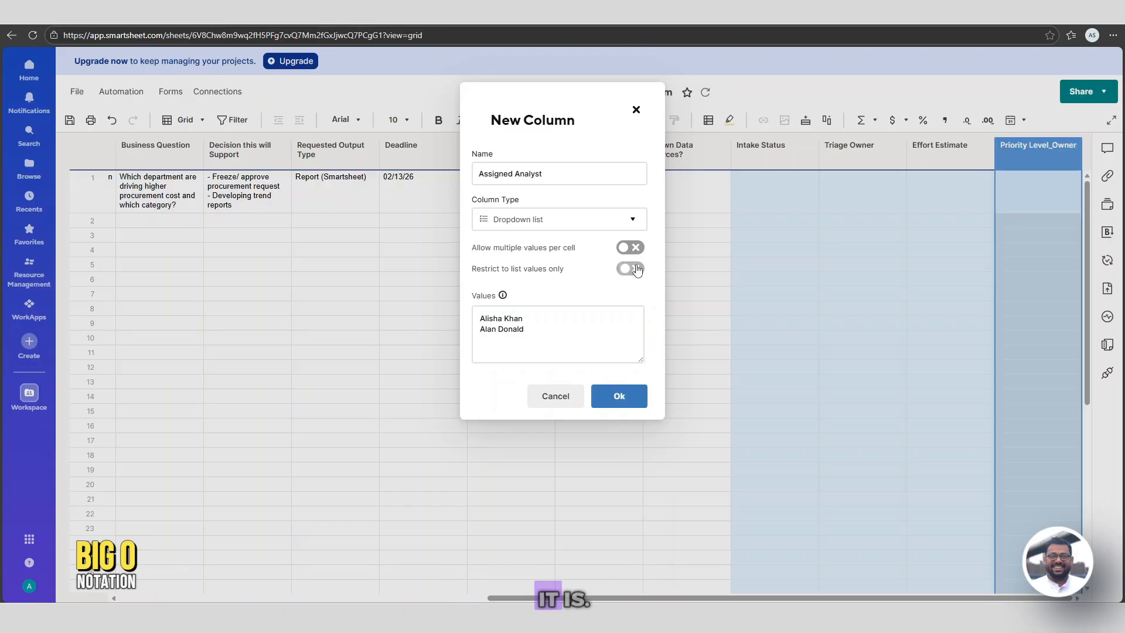
click(614, 402)
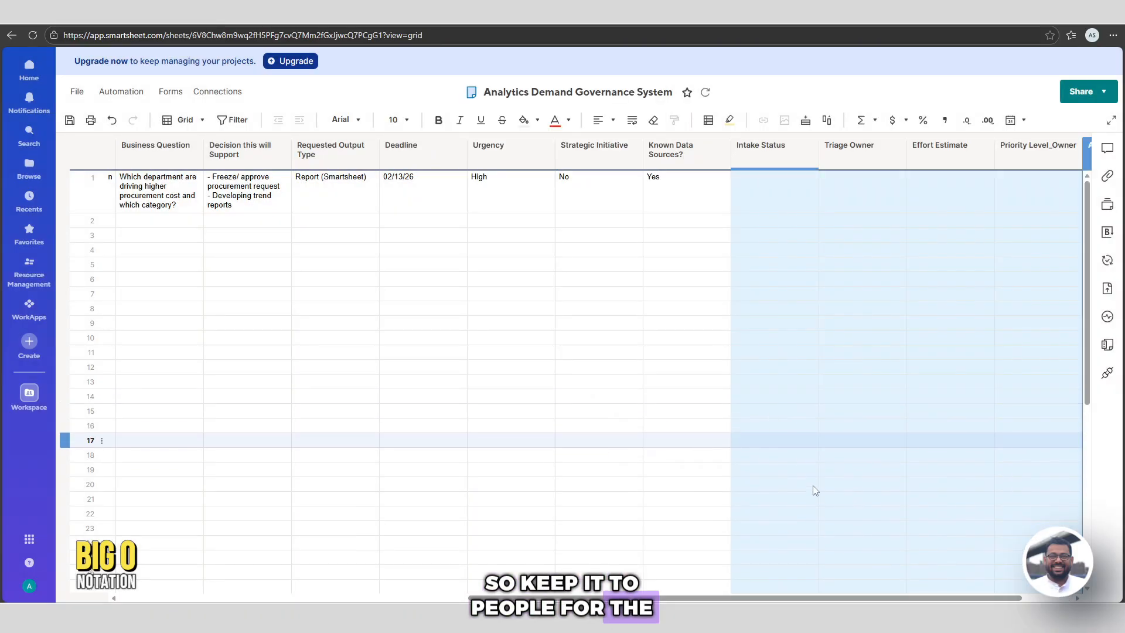
click(980, 410)
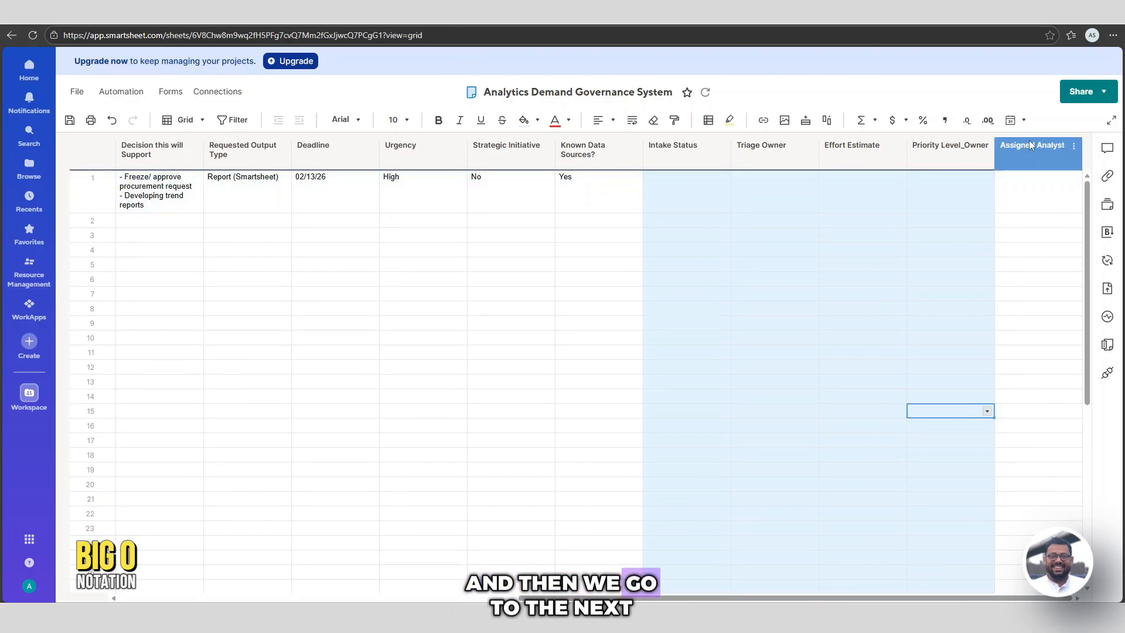
Insert a Work Status dropdown after Assigned Analyst limited to Not Started, In Progress, Blocked, Delivered
right_click(1029, 139)
click(1021, 182)
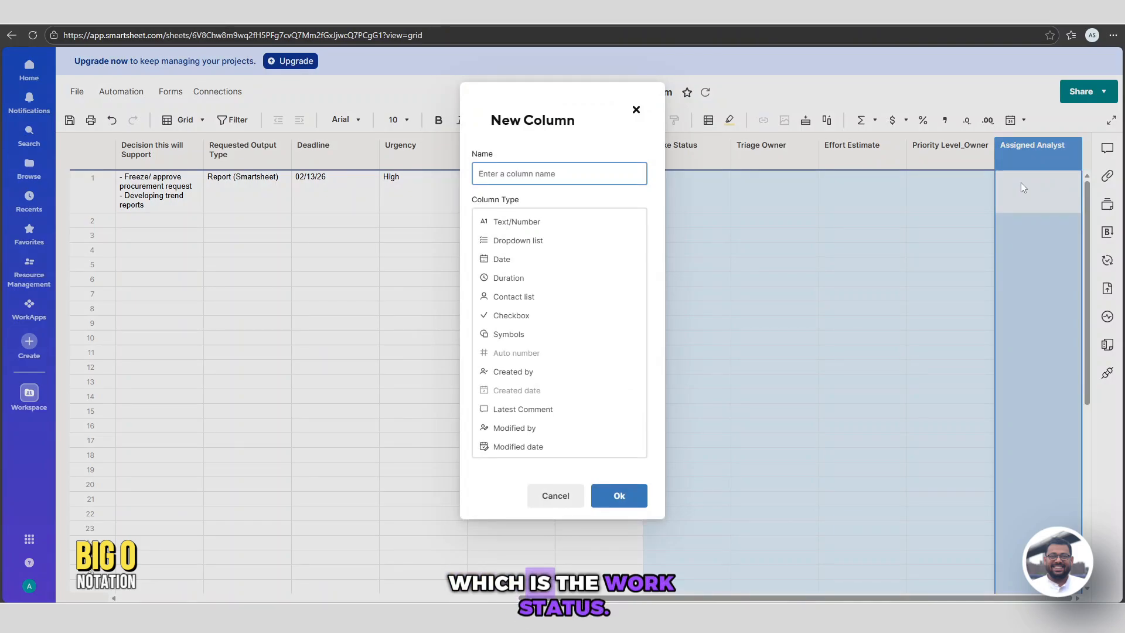
text(Work Status)
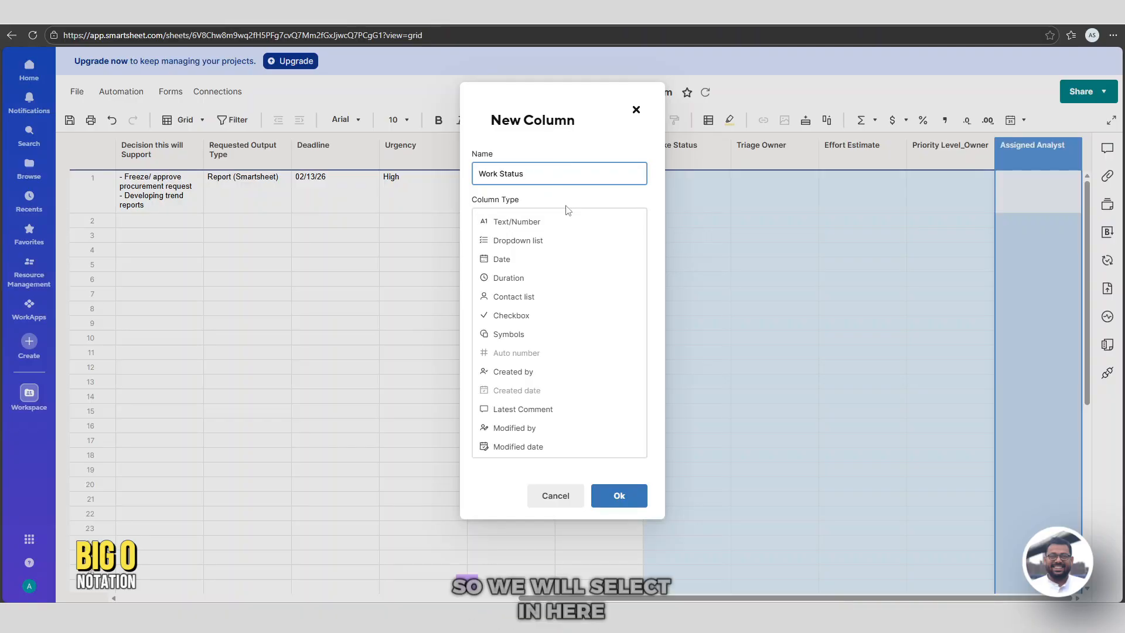
click(519, 241)
click(536, 320)
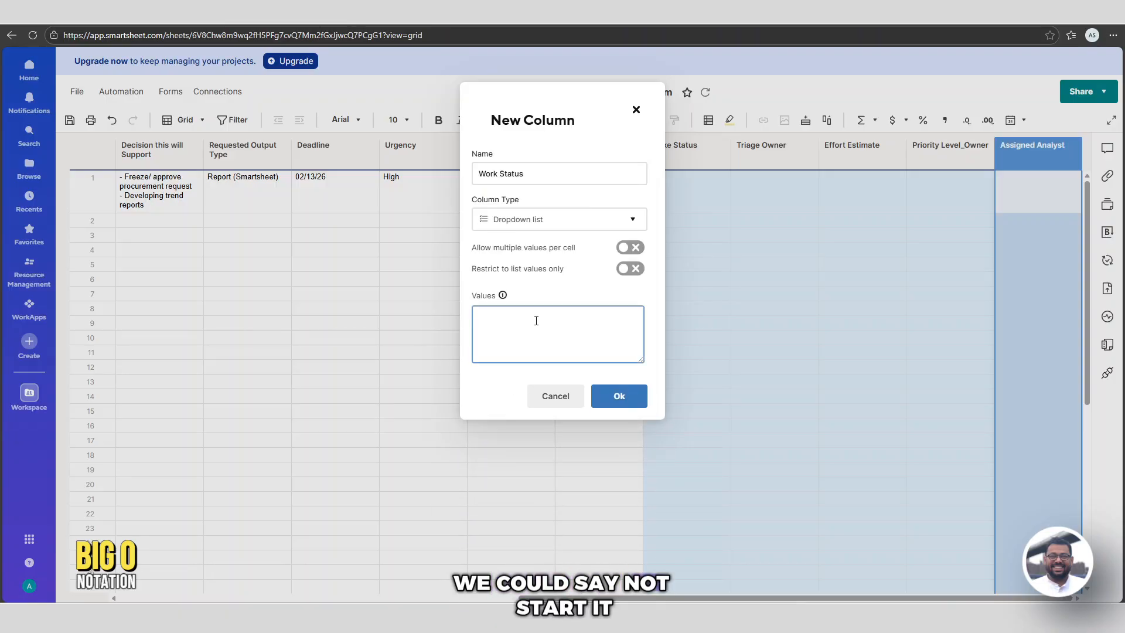
text(Not Started)
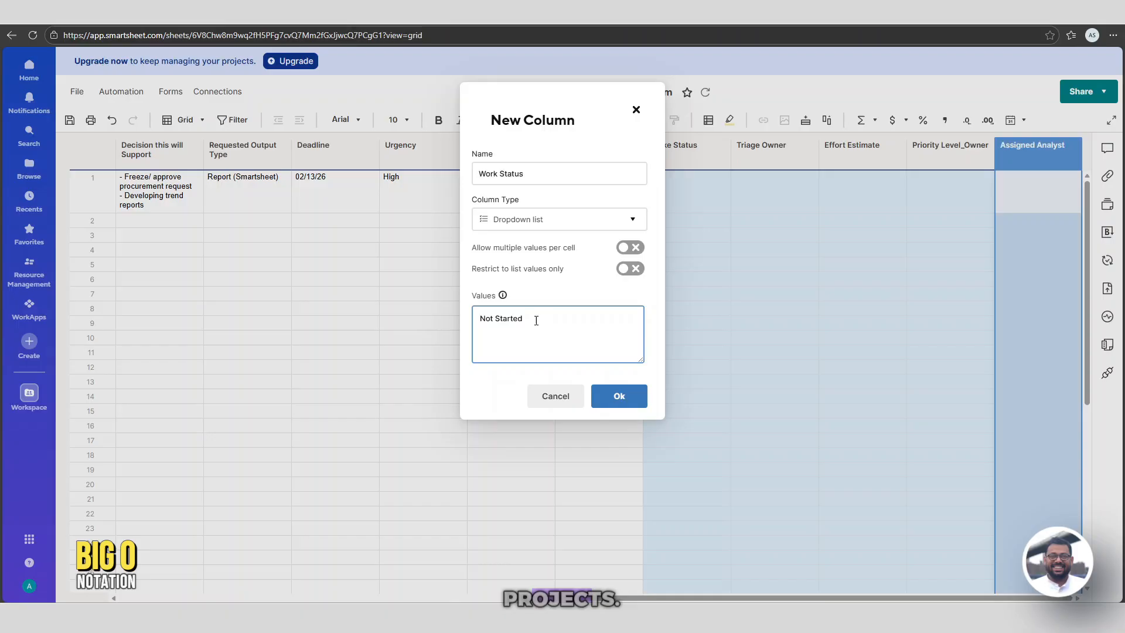
text( In prodgress)
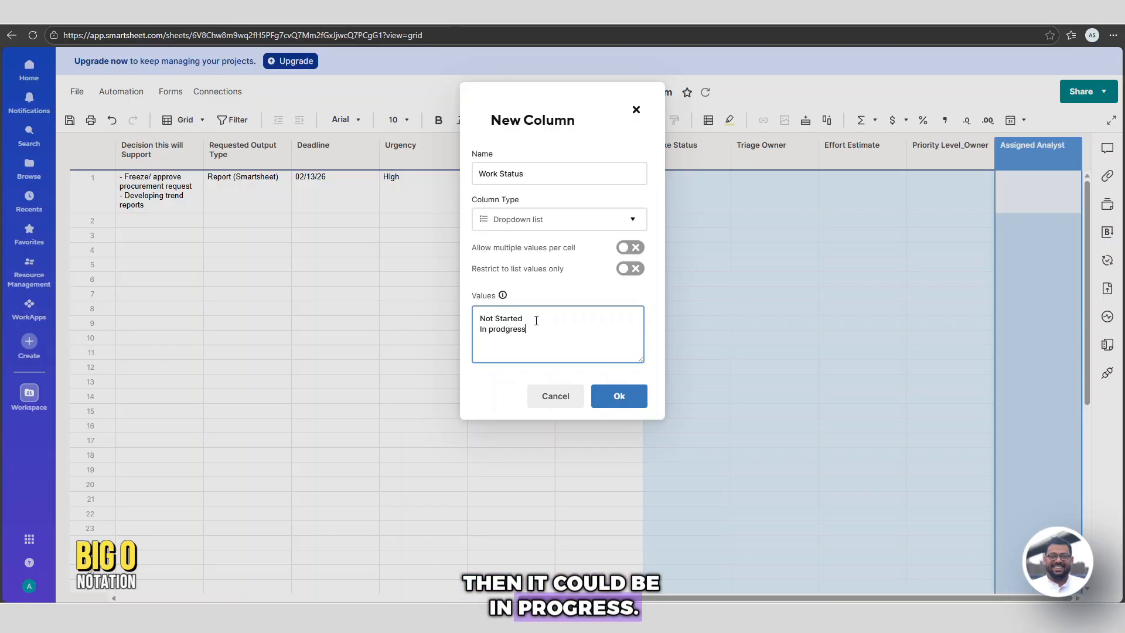
key(Return)
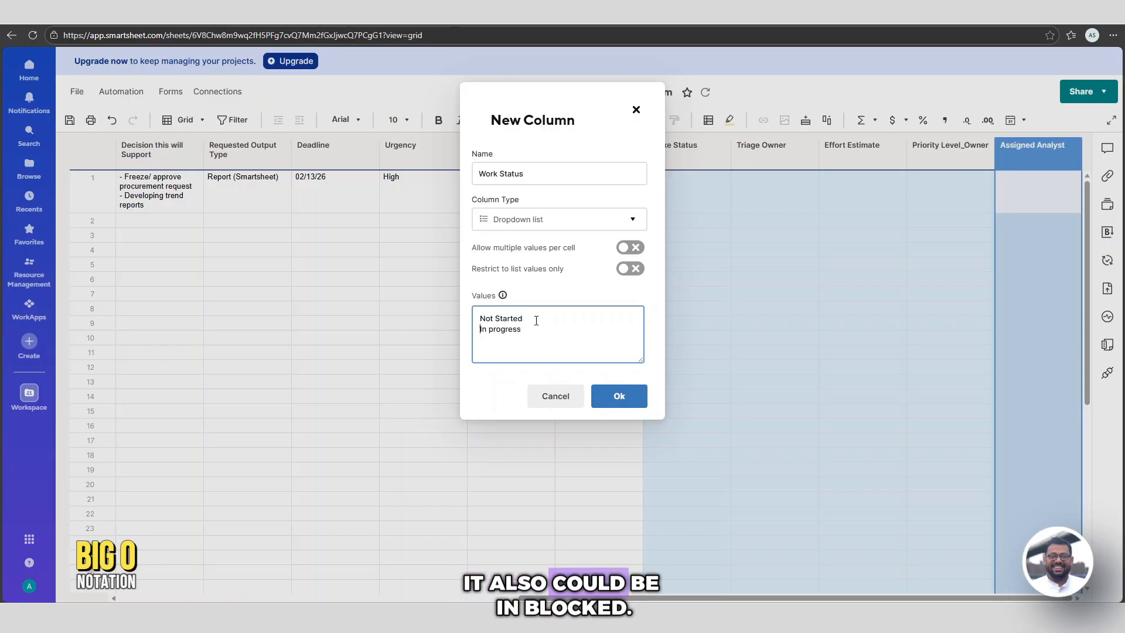
text(Blocked )
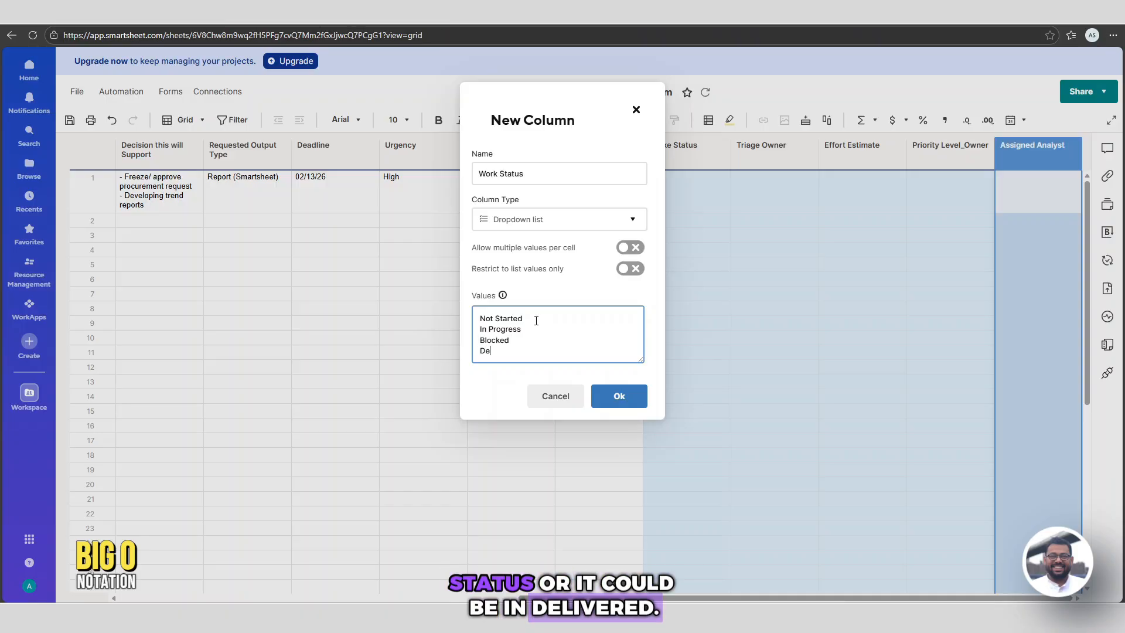
text(livered)
click(631, 269)
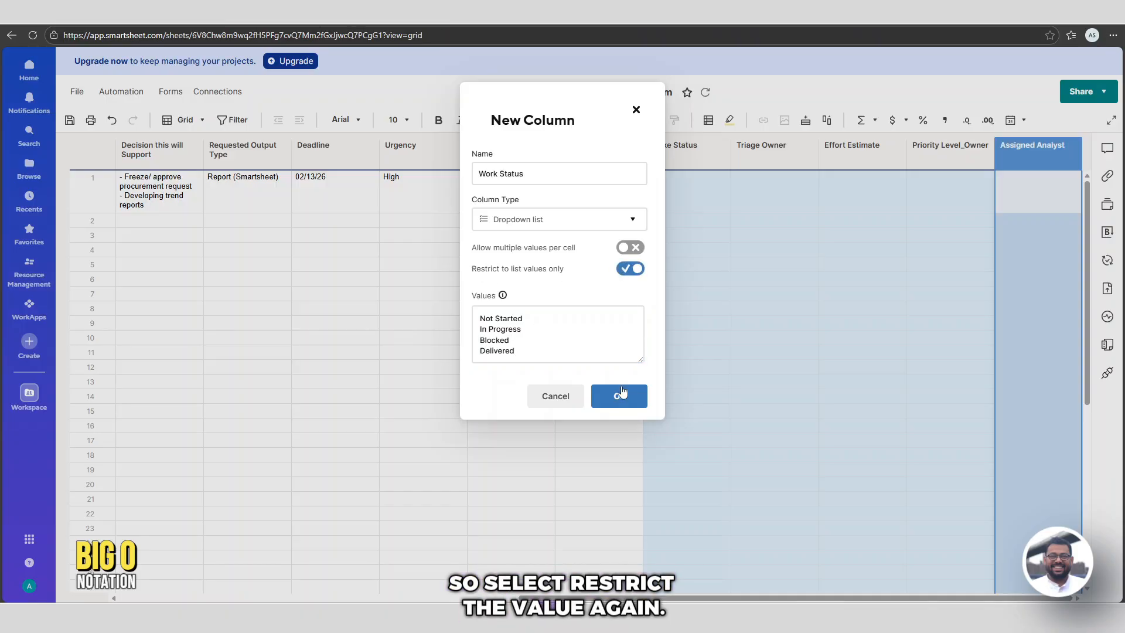
click(620, 395)
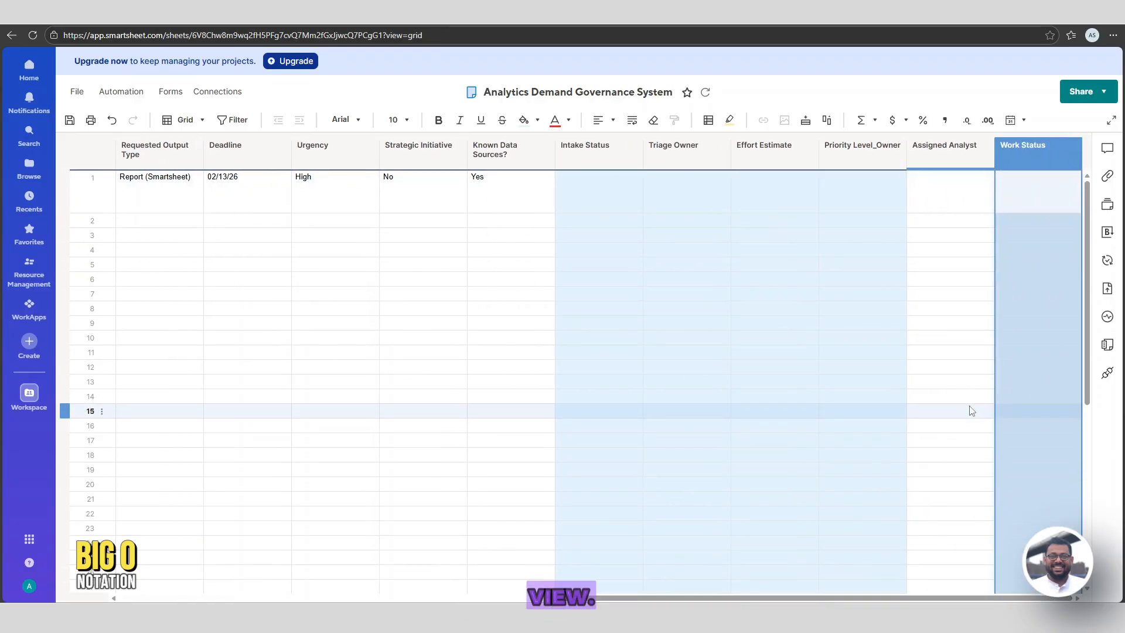
Add a Start Date column to the right of Work Status
click(1072, 145)
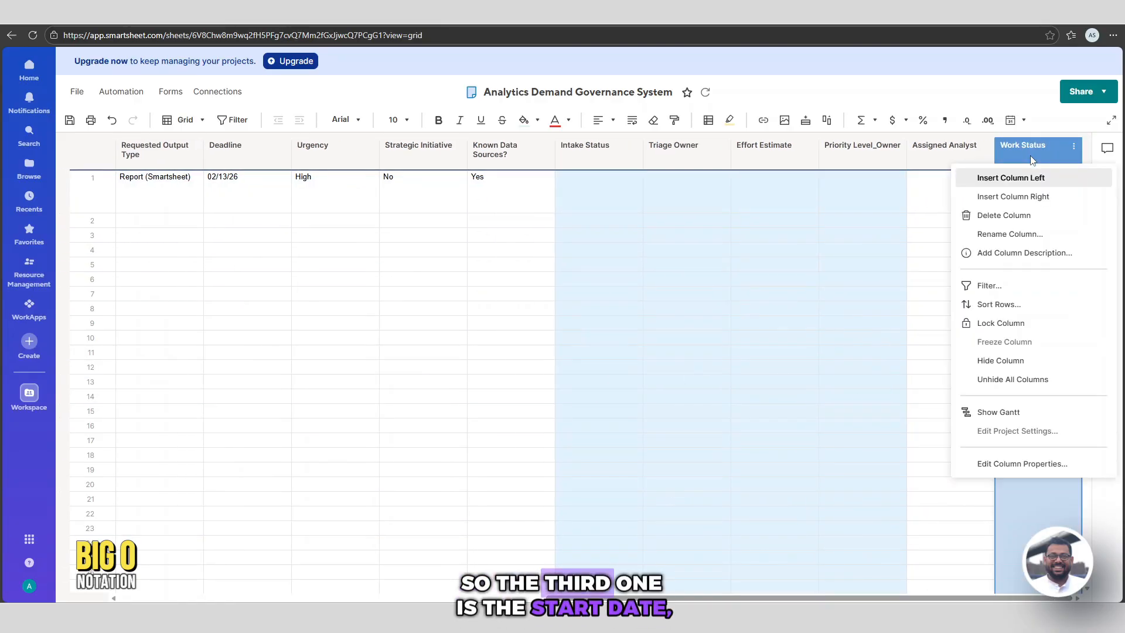
click(1027, 198)
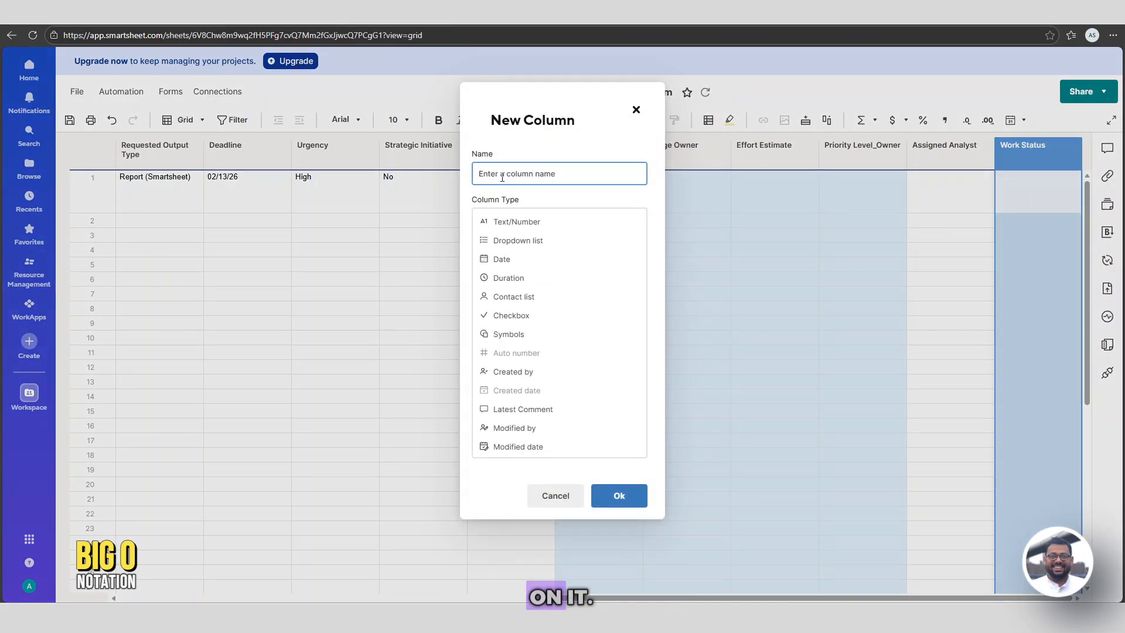
text(S)
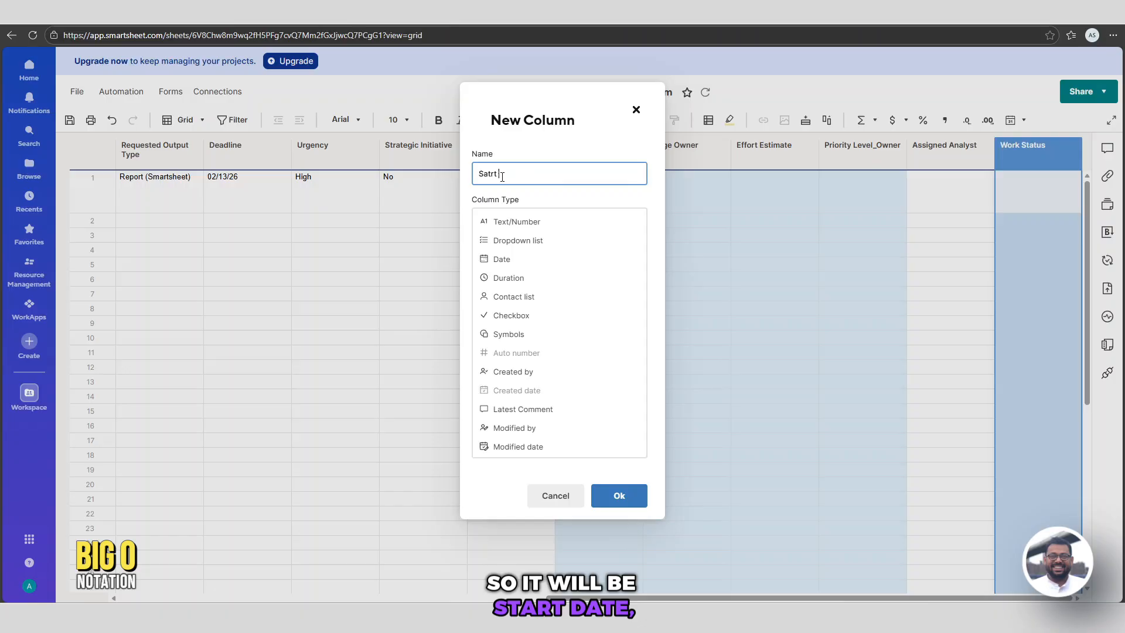
text(atrt)
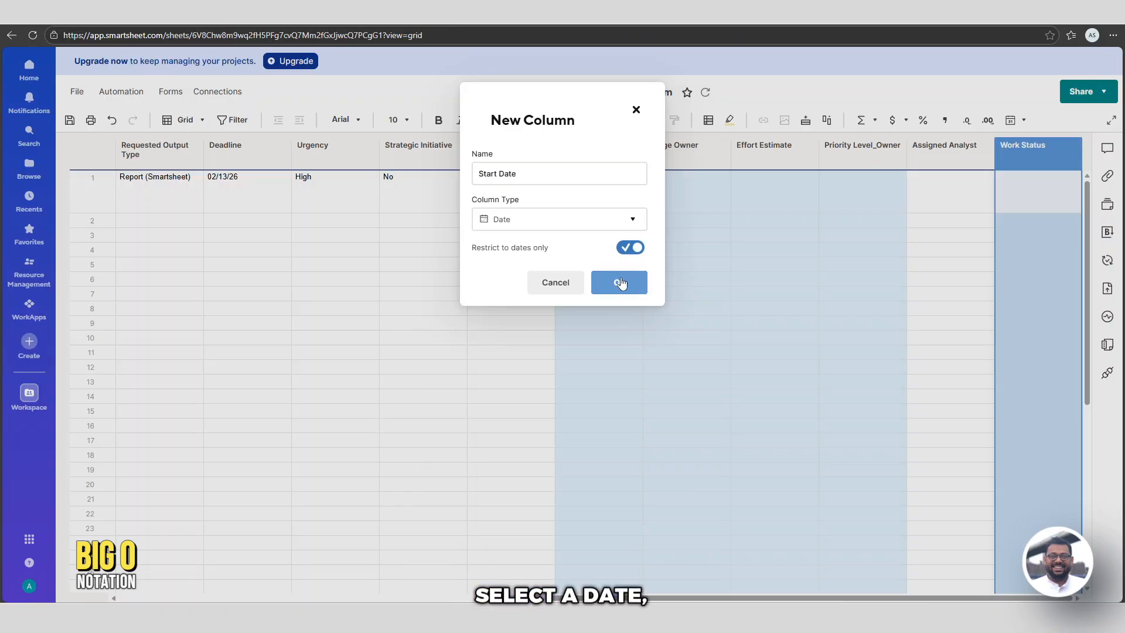
click(618, 281)
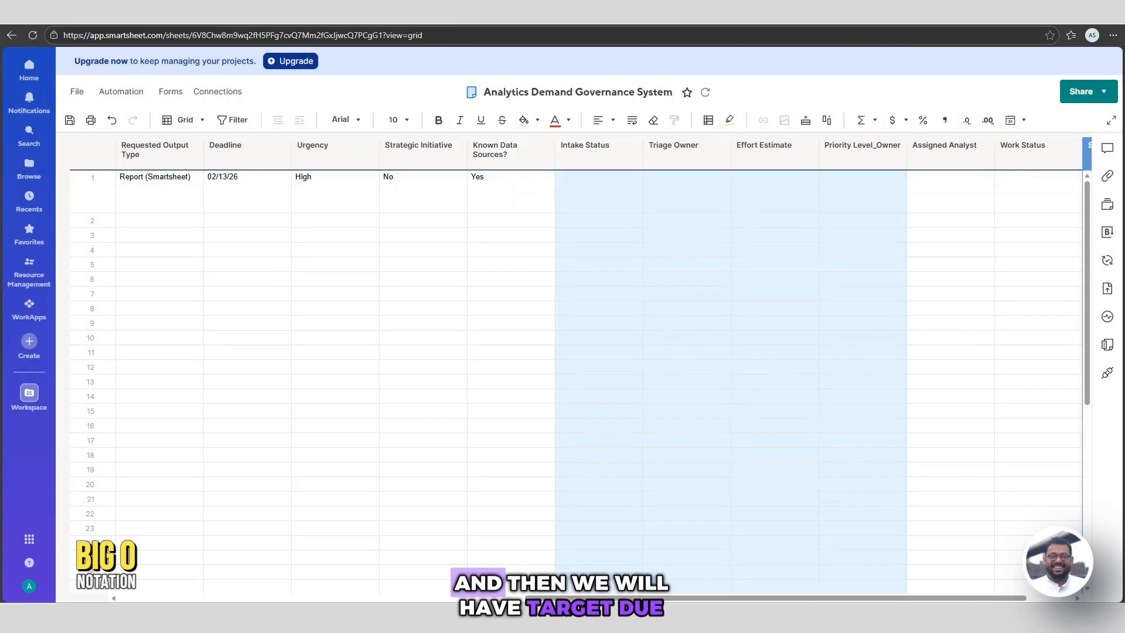
Add a Target Due Date date column that accepts dates only
drag(612, 598, 659, 599)
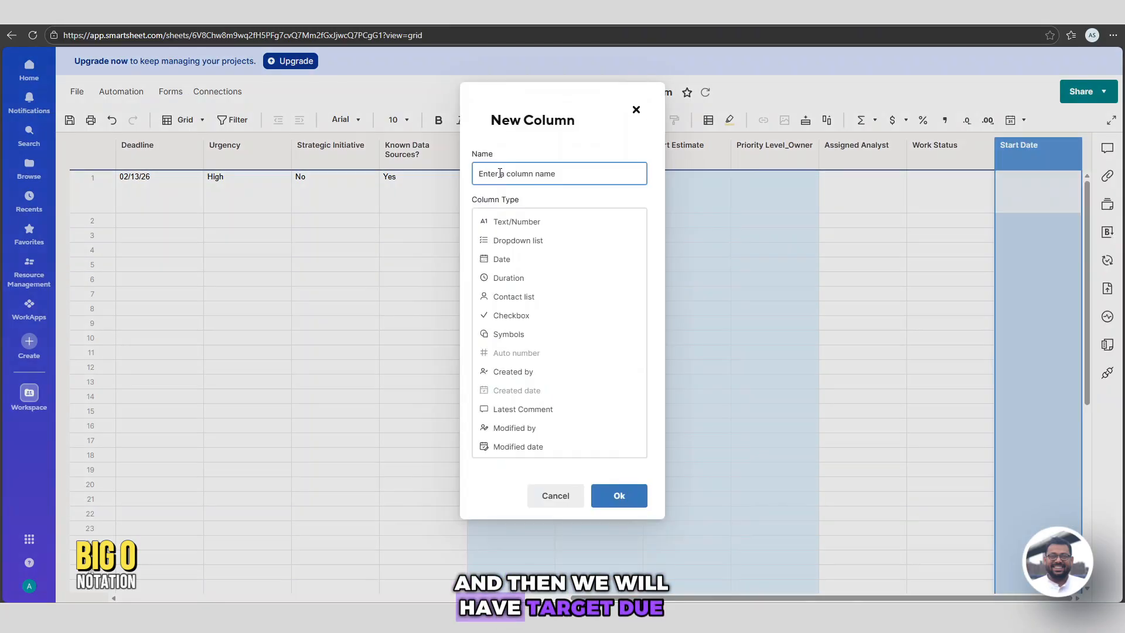
text(Target Due Date)
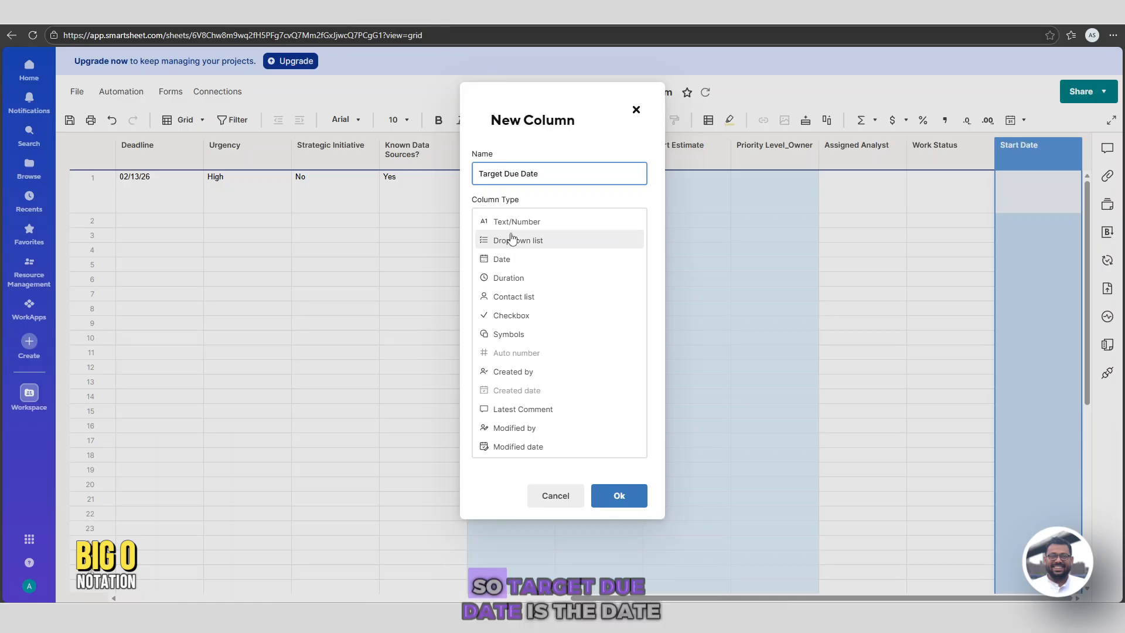
click(496, 259)
click(633, 247)
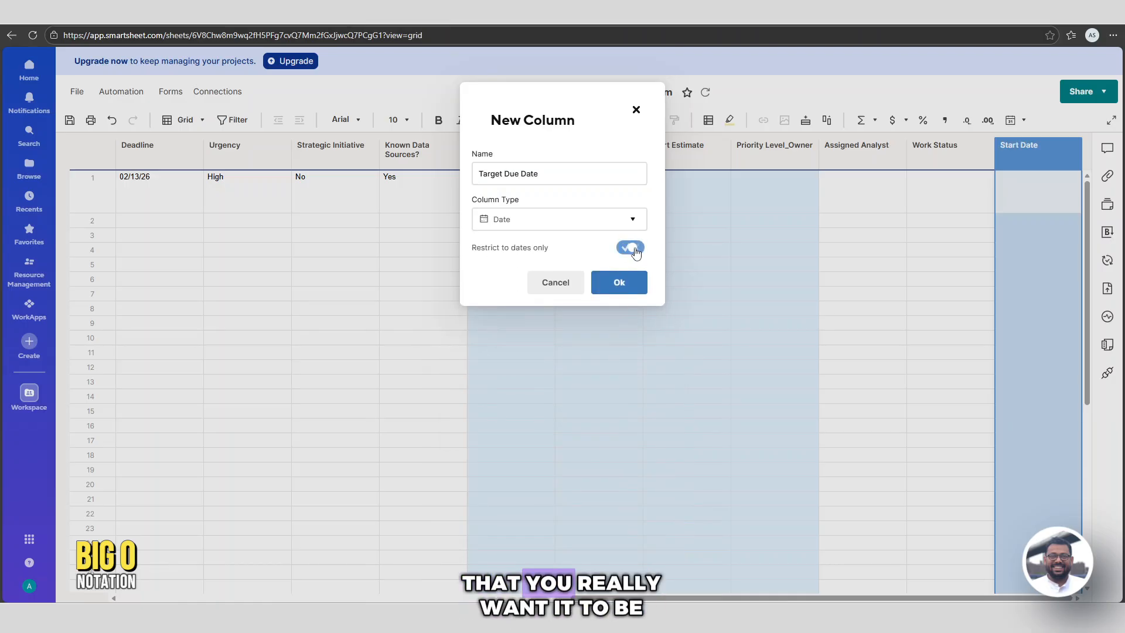
click(622, 282)
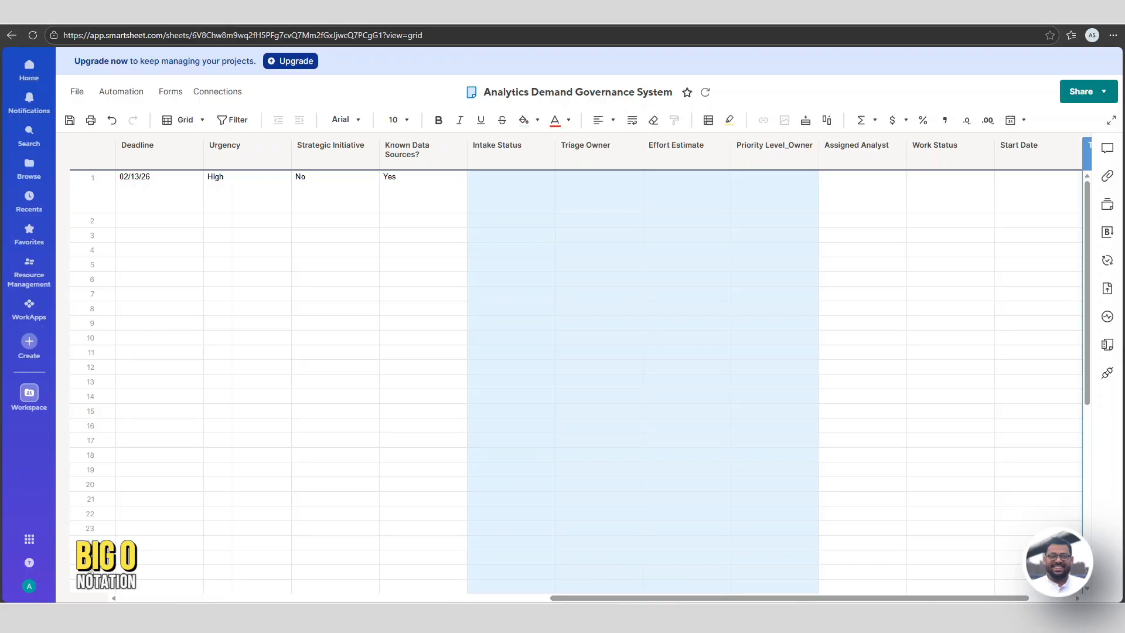
drag(836, 598, 879, 593)
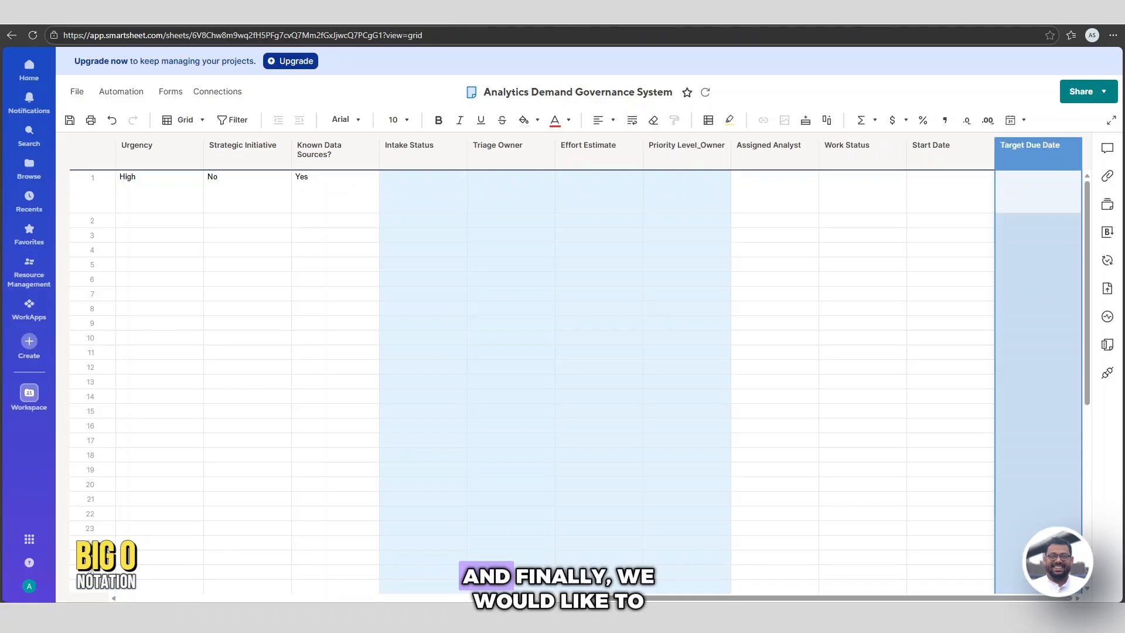
Add an Actual Completion Date date column right of Target Due Date
right_click(1021, 154)
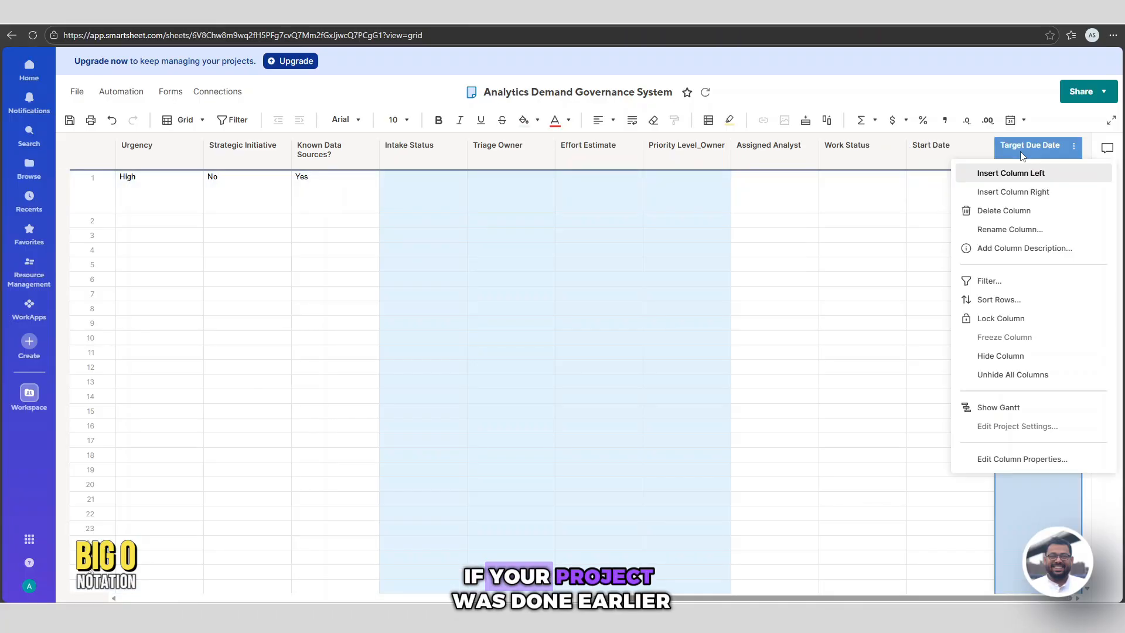
click(1041, 194)
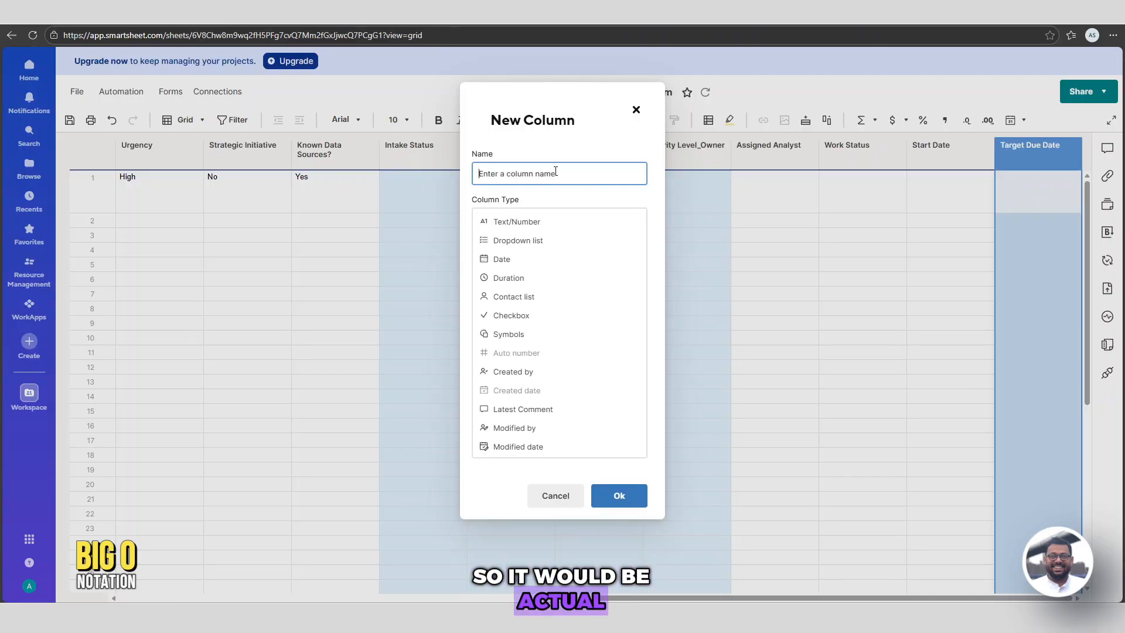
text(Actual Completion Date)
click(586, 259)
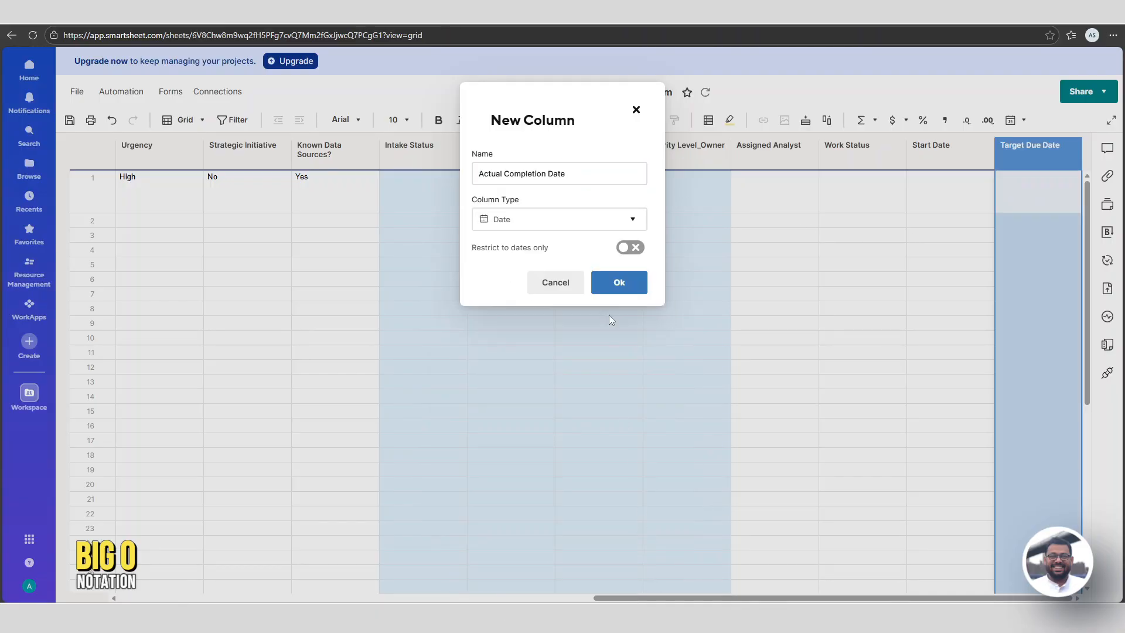
click(618, 280)
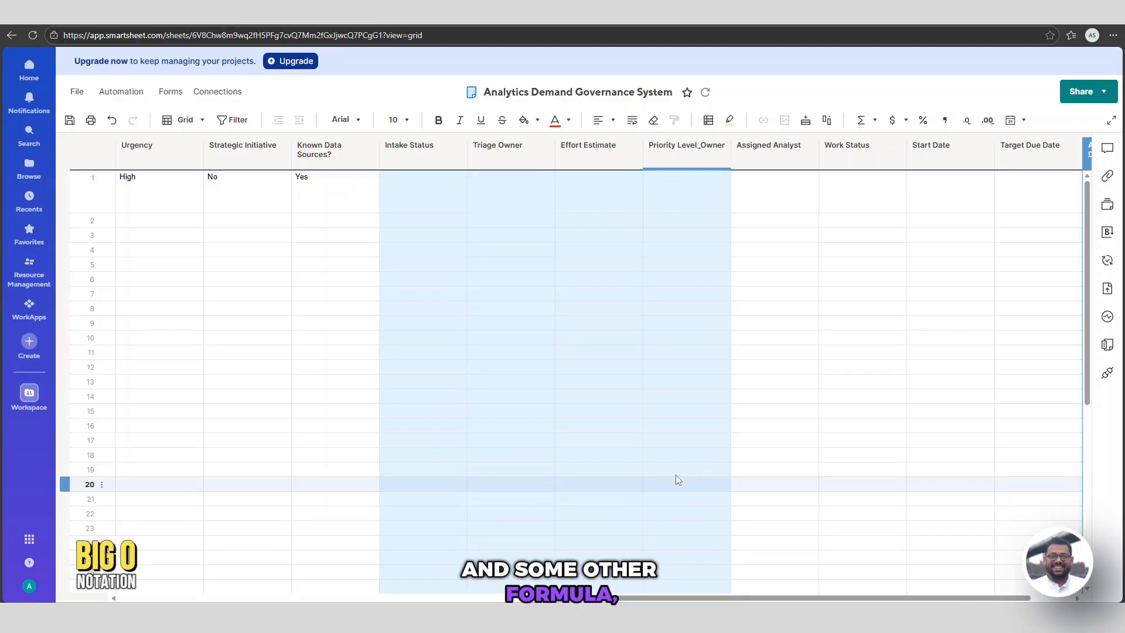
click(861, 411)
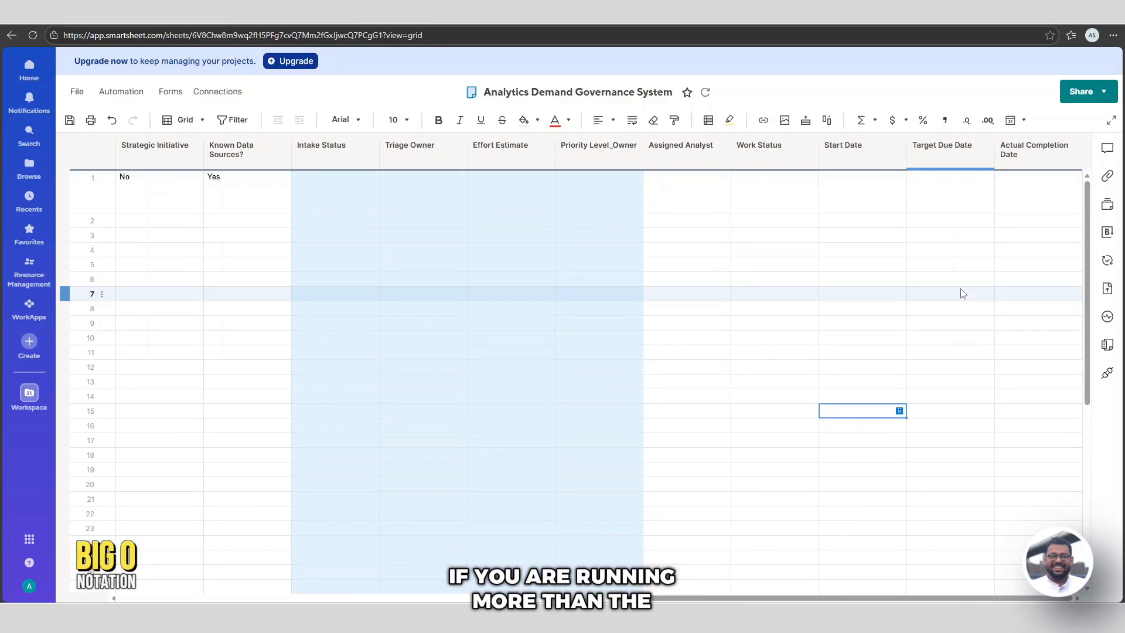
Add a Flags column to the right of Actual Completion Date
click(1049, 141)
click(1040, 154)
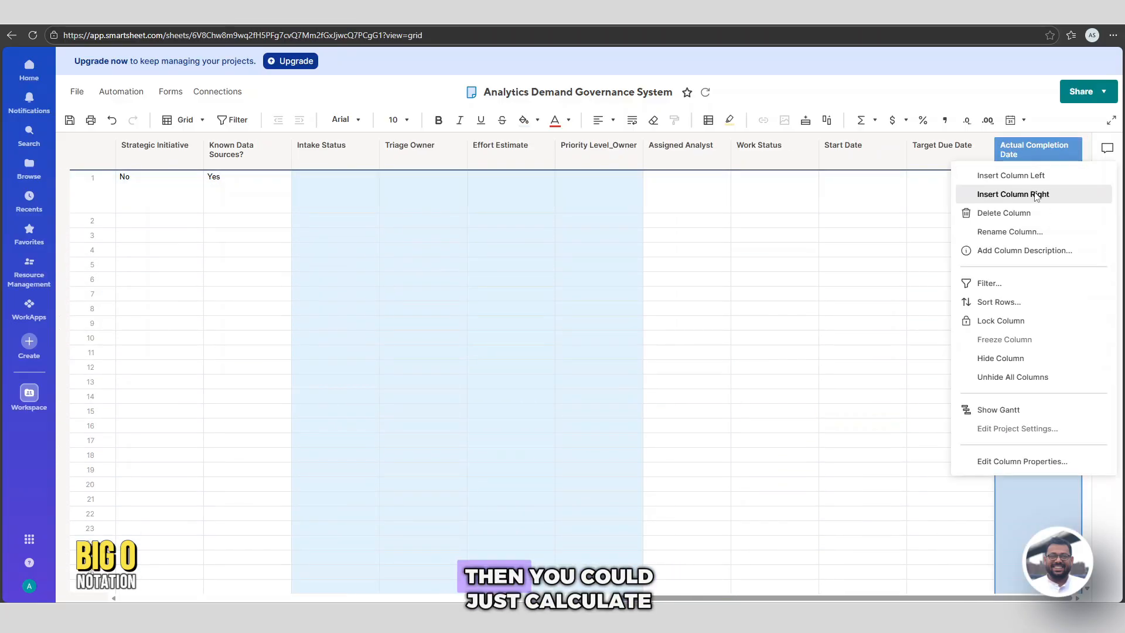
click(1035, 191)
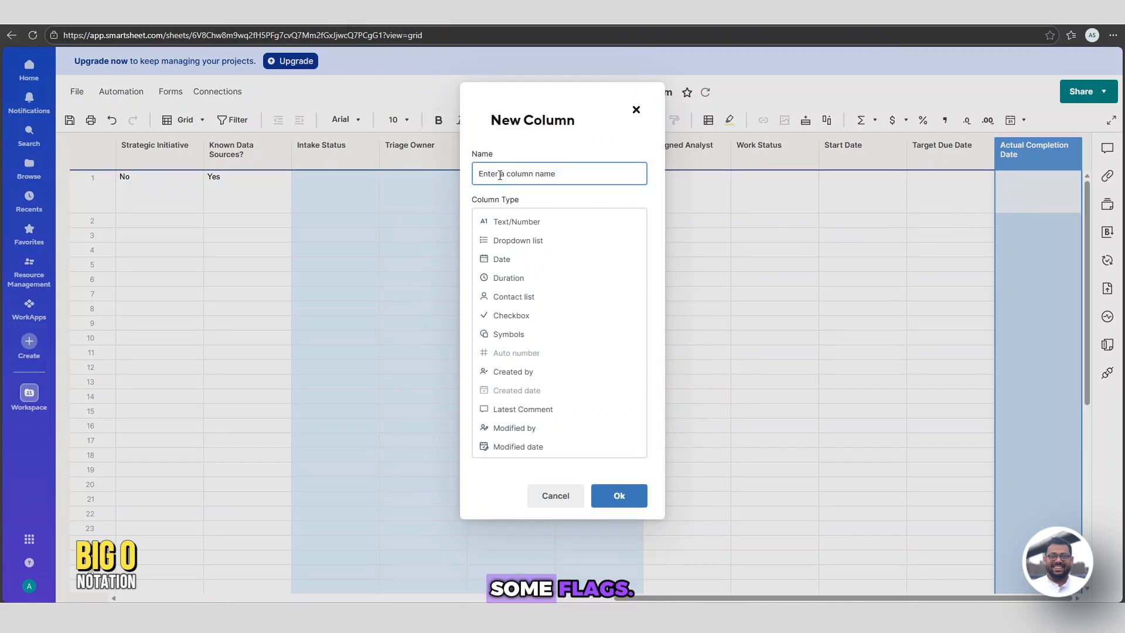
text(Flags)
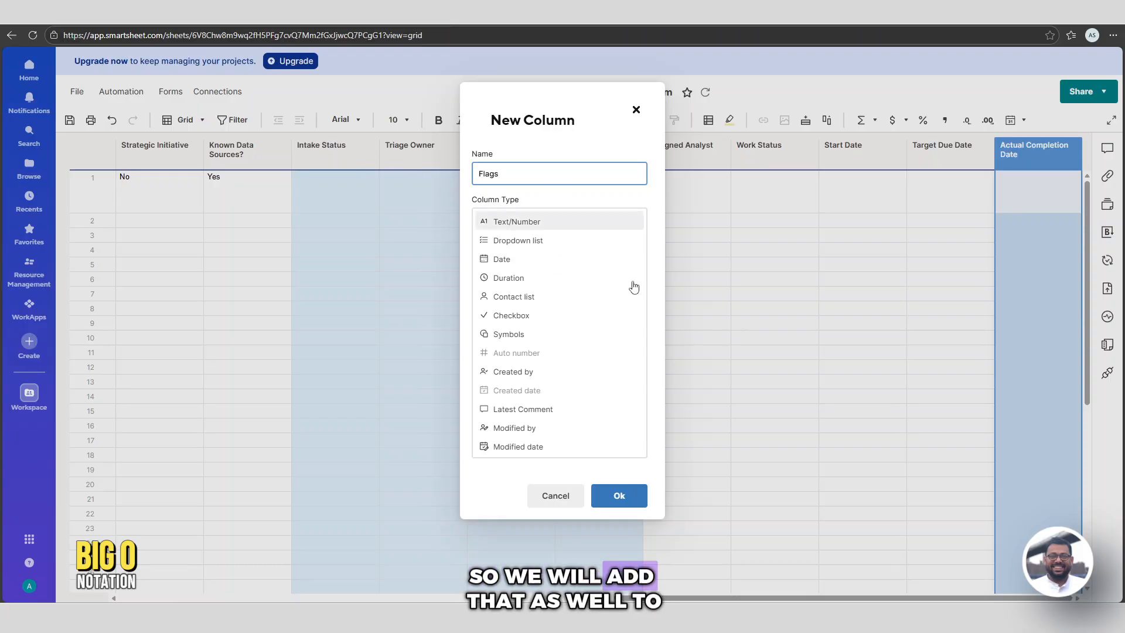
click(598, 503)
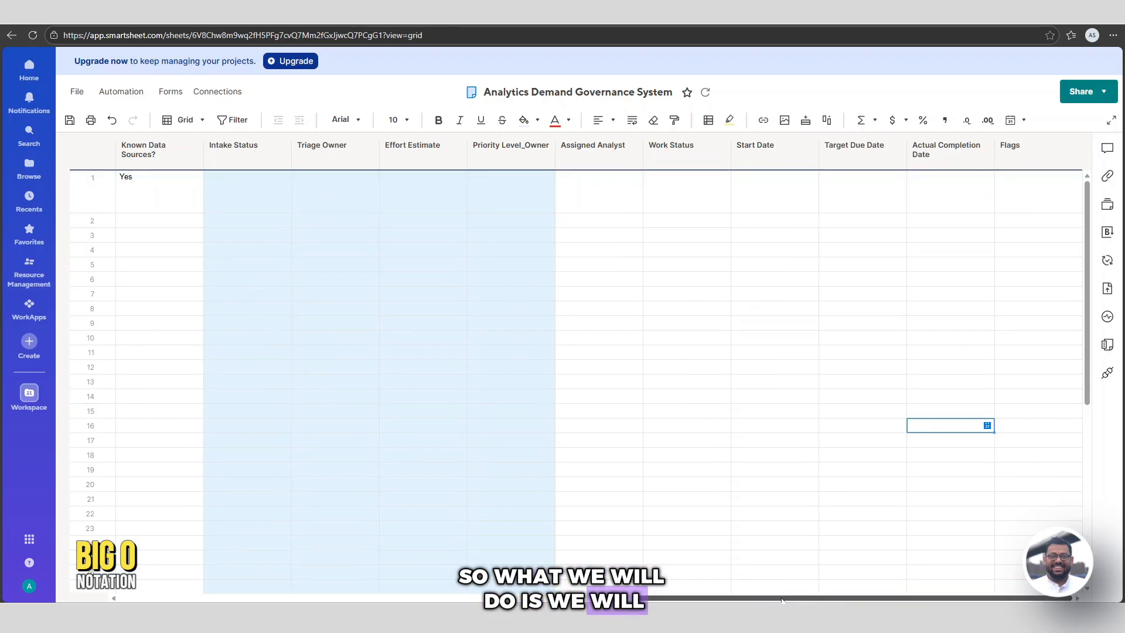
Save the sheet changes and dismiss the update notice
drag(781, 599, 662, 599)
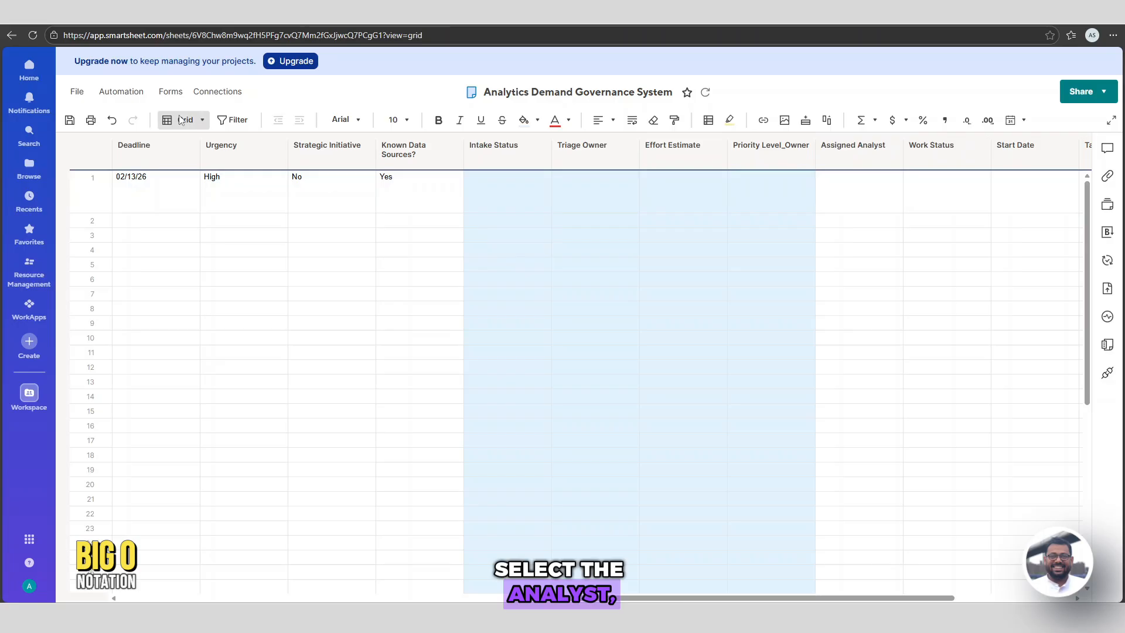
click(70, 120)
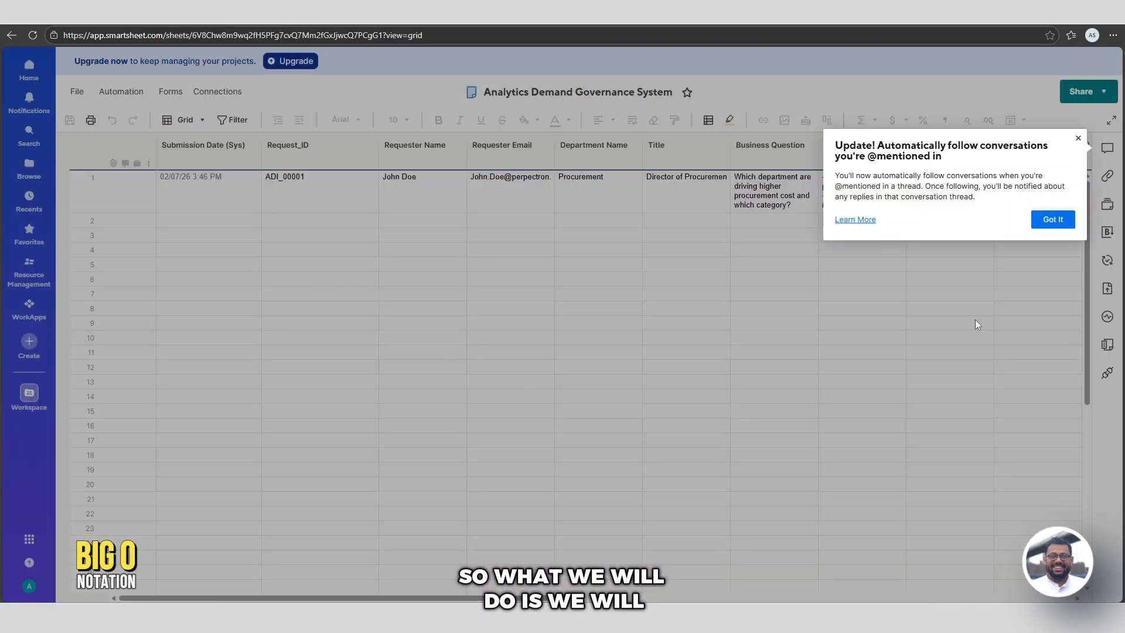
click(976, 320)
Create a new automation workflow from scratch triggered 'When rows are added'
click(121, 92)
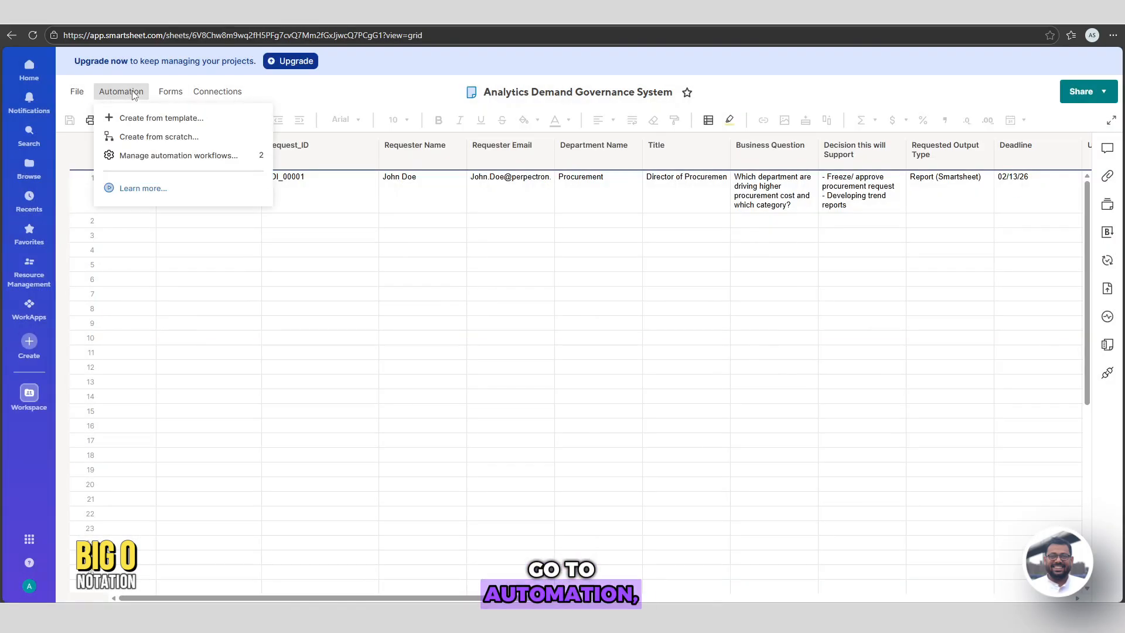
click(156, 154)
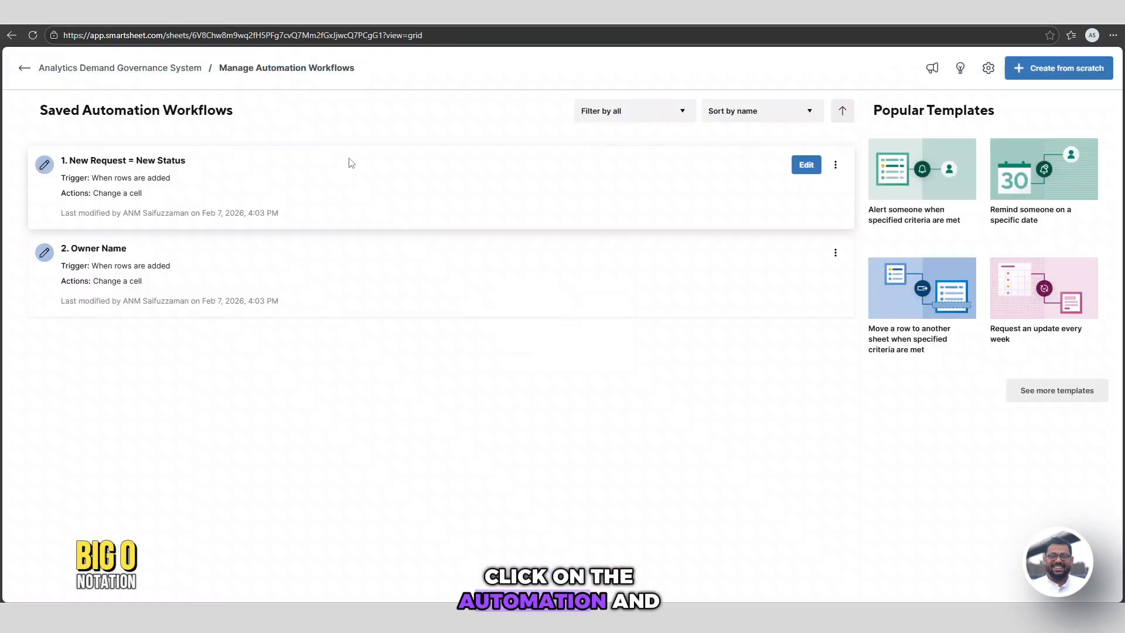
click(1053, 75)
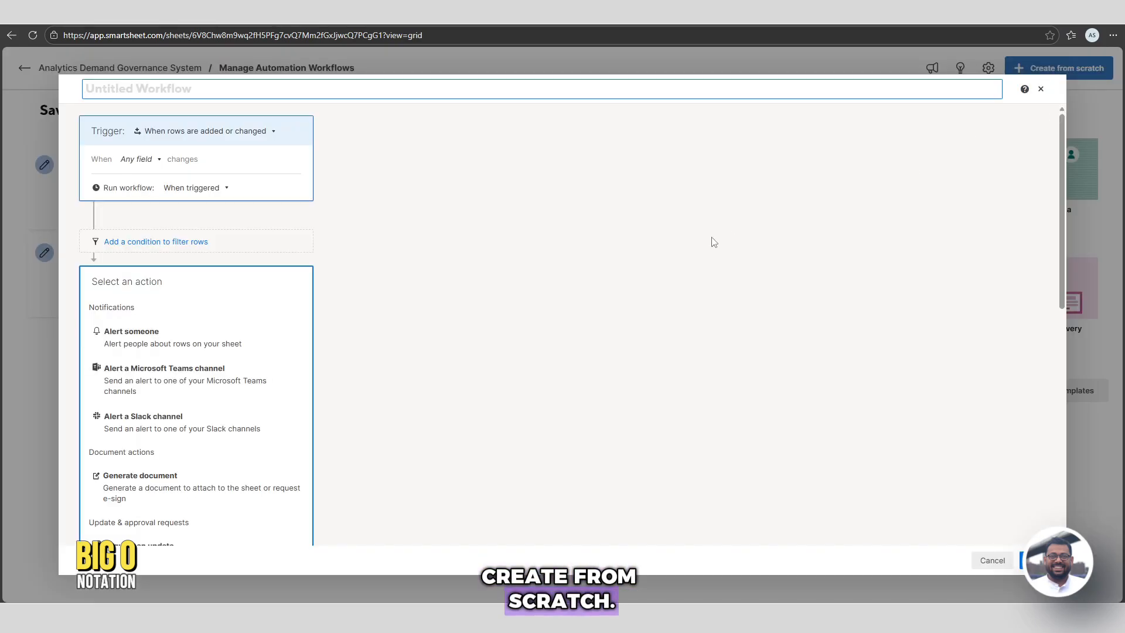
scroll(348, 279, down, 4)
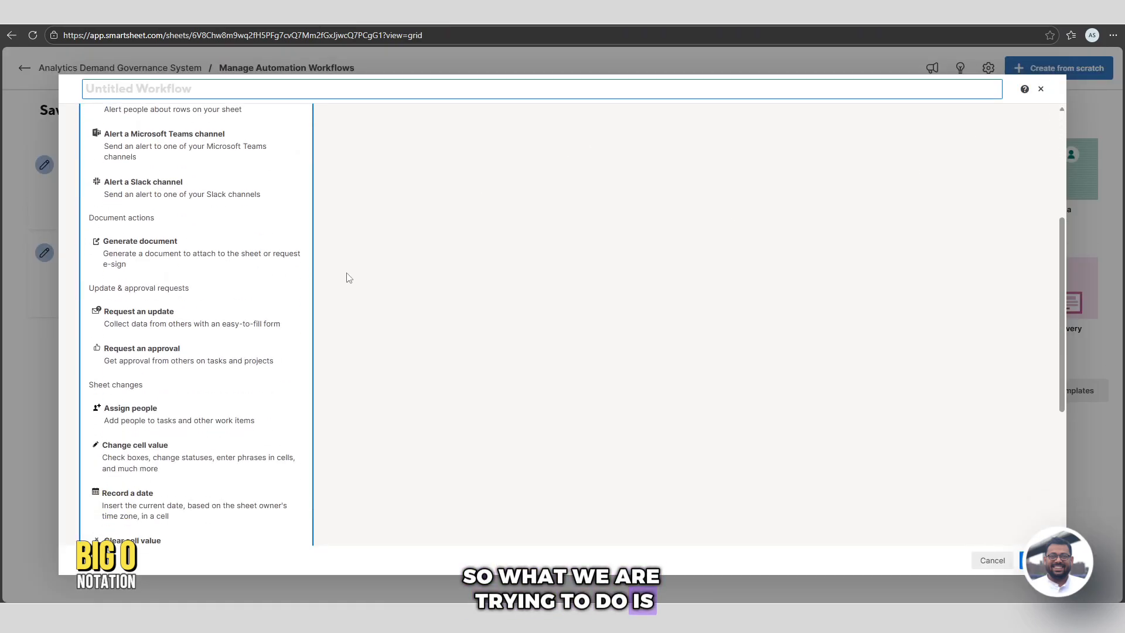
scroll(348, 278, down, 3)
scroll(349, 269, up, 7)
click(203, 130)
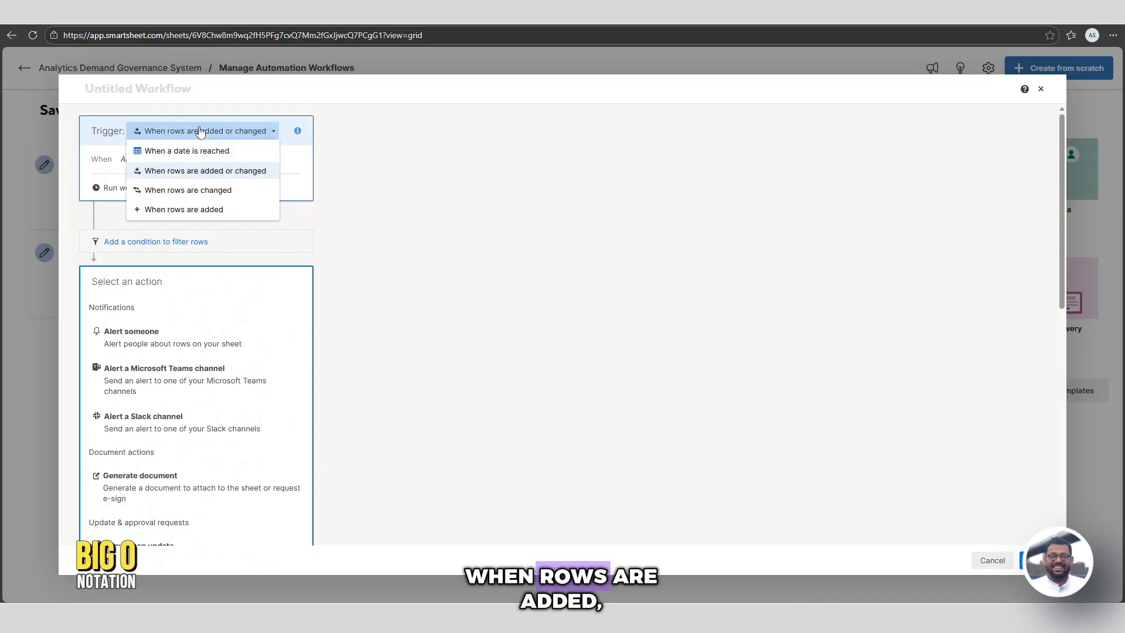
click(195, 210)
scroll(173, 427, down, 9)
scroll(174, 427, up, 5)
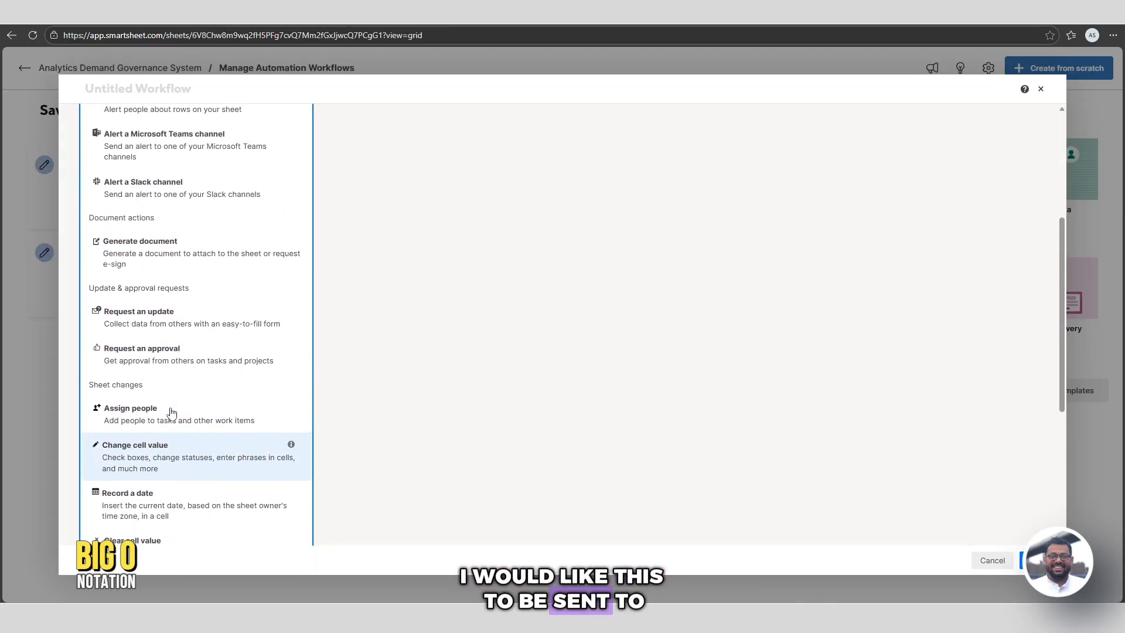
scroll(171, 414, up, 2)
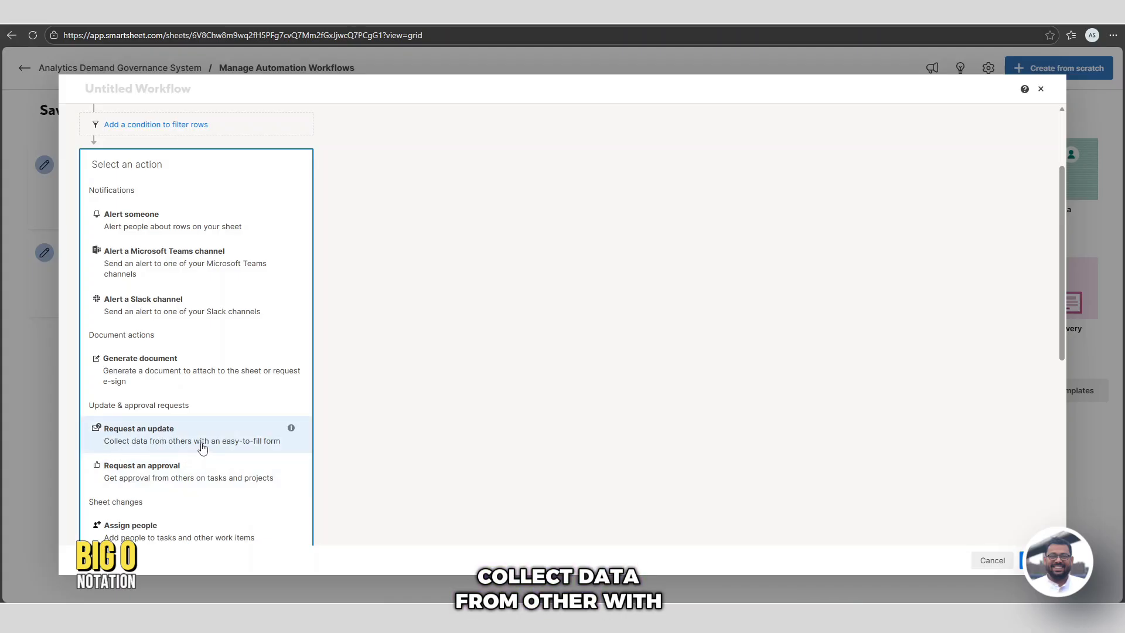
Add a Request an update action sent to the suggested recipient
click(157, 442)
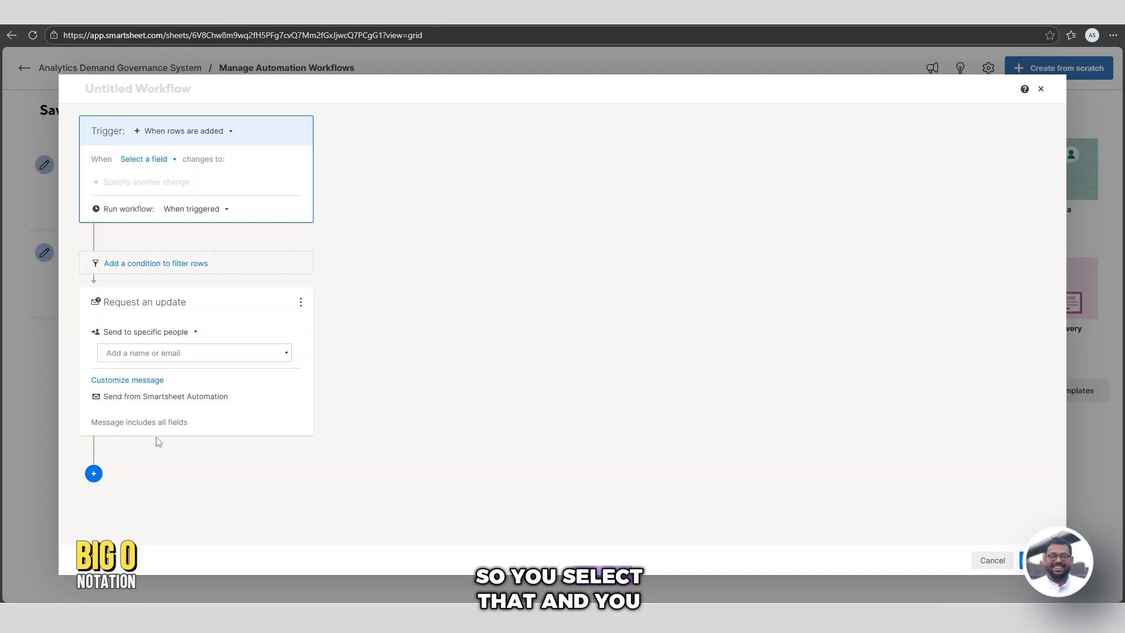
click(156, 352)
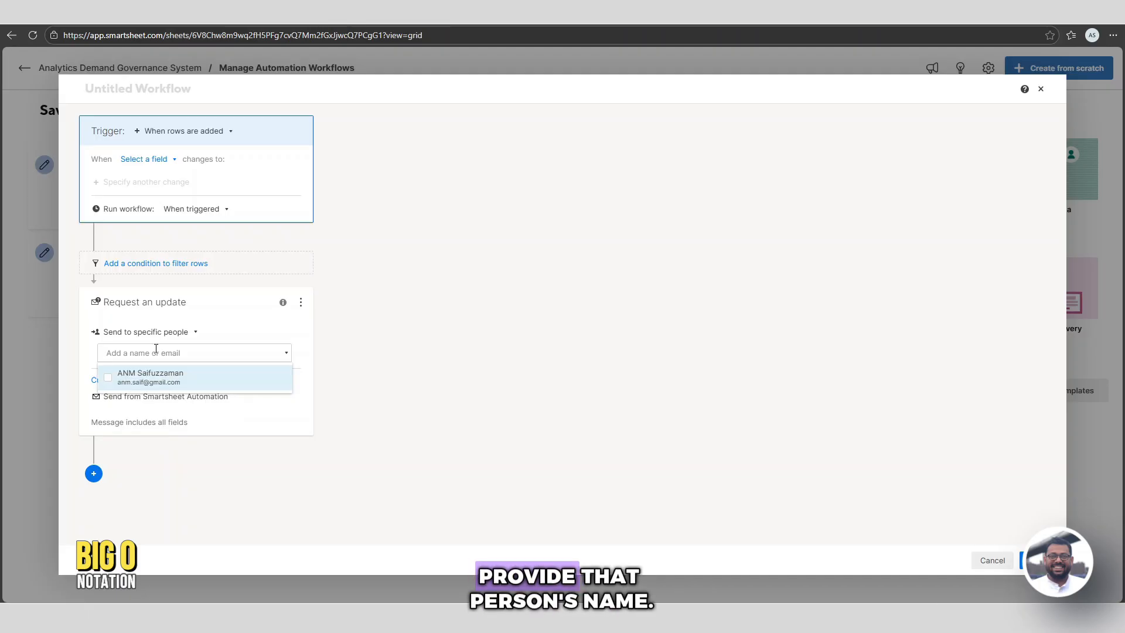
click(145, 380)
click(430, 420)
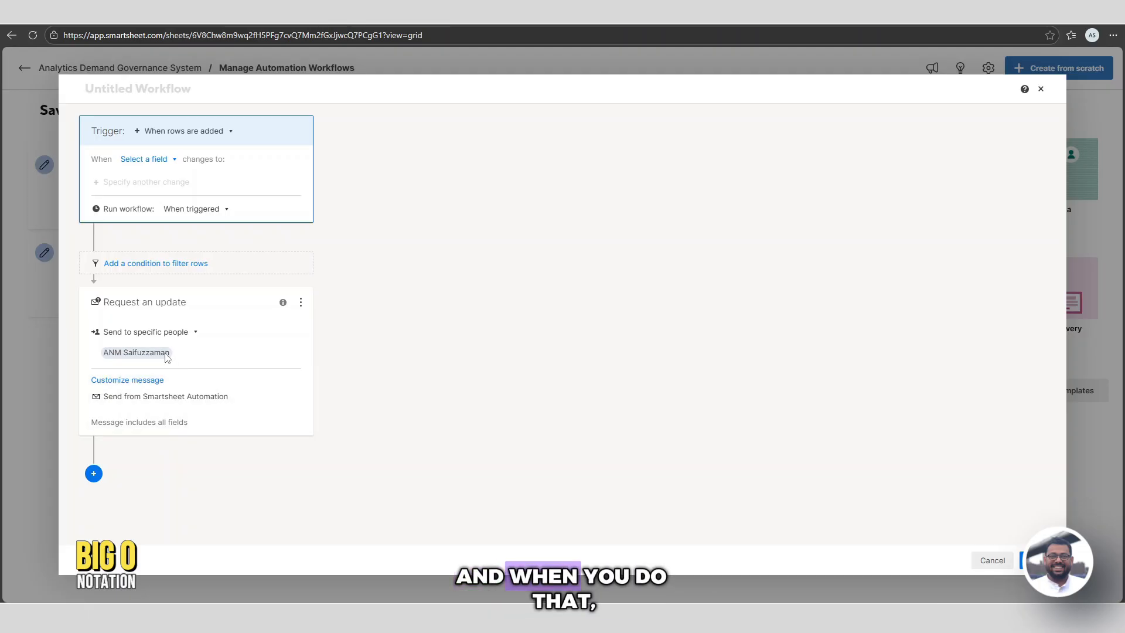
Customize the message with subject 'New Request' and All fields included
click(188, 405)
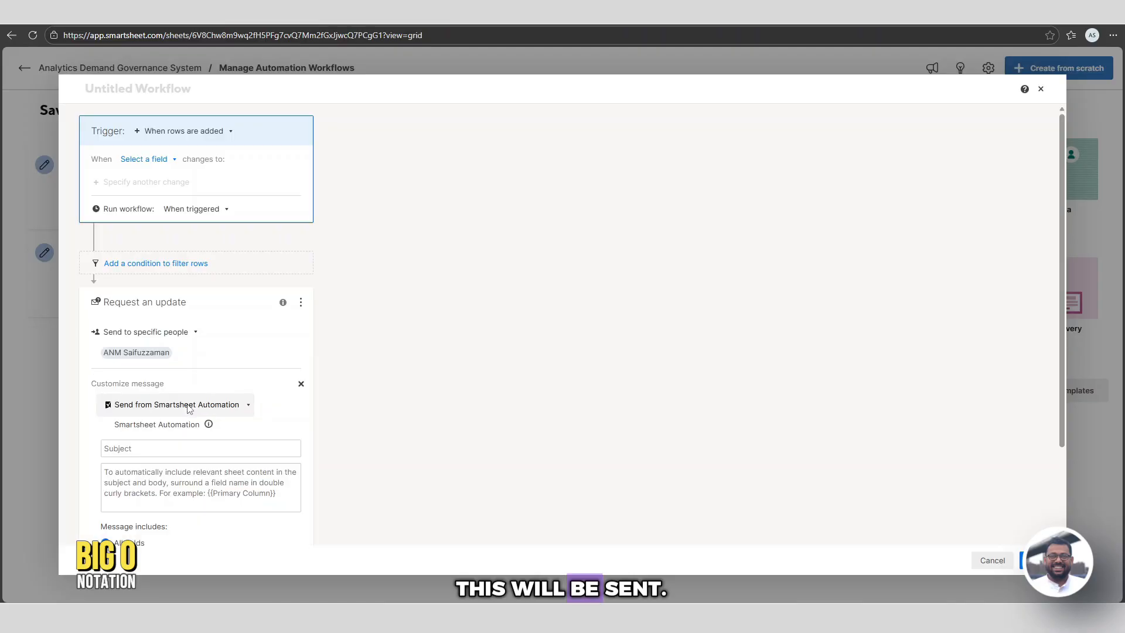
scroll(184, 492, down, 2)
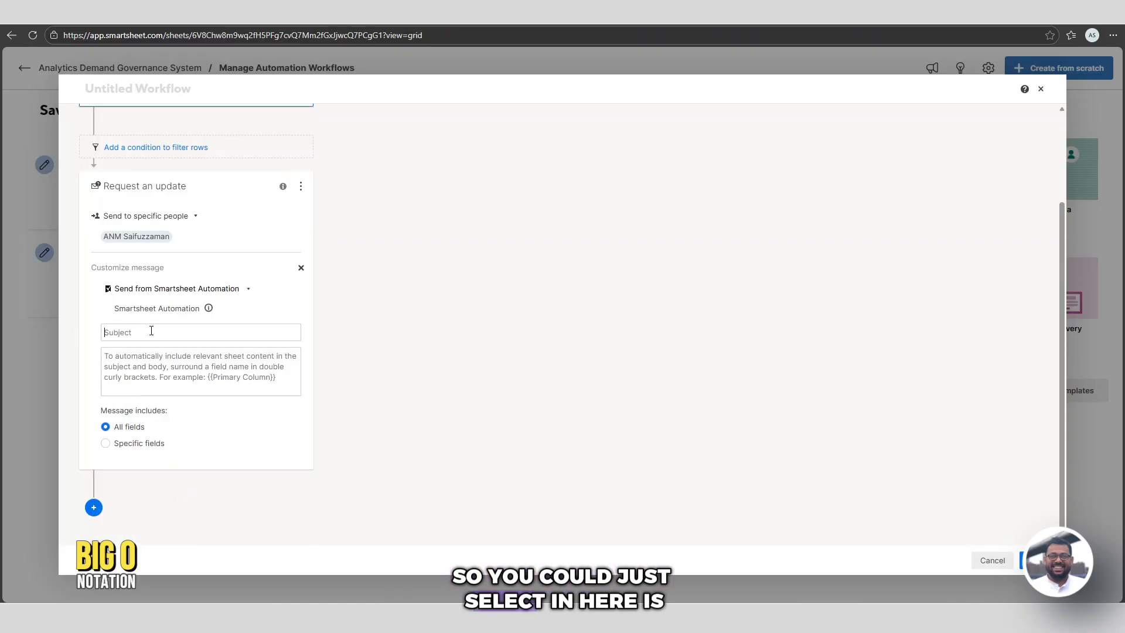
text(New)
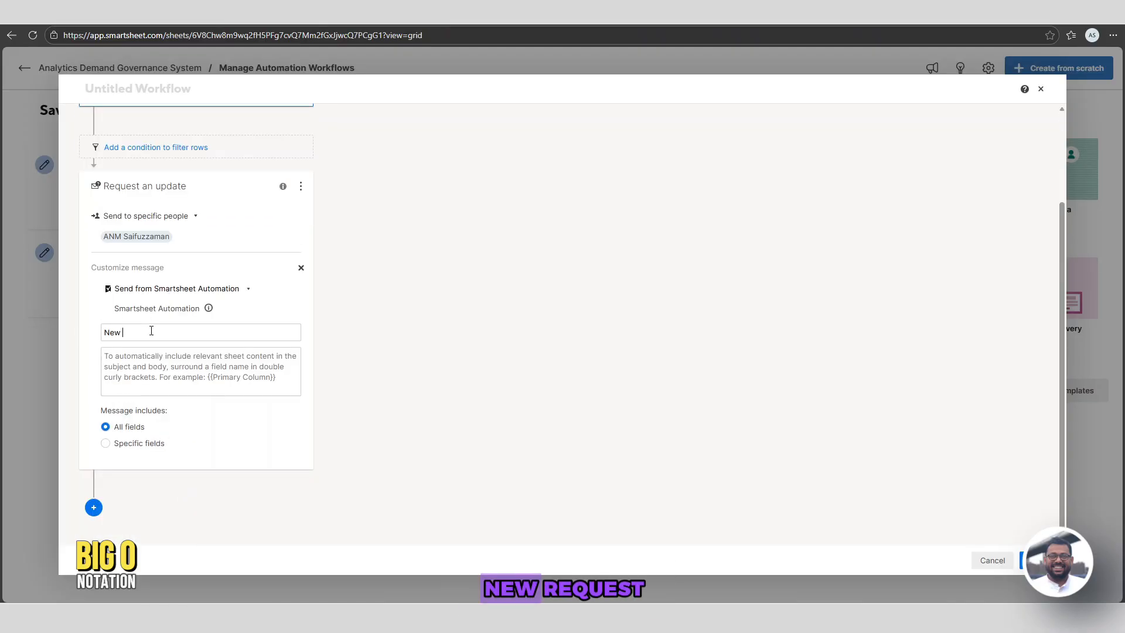
text( Request)
click(117, 374)
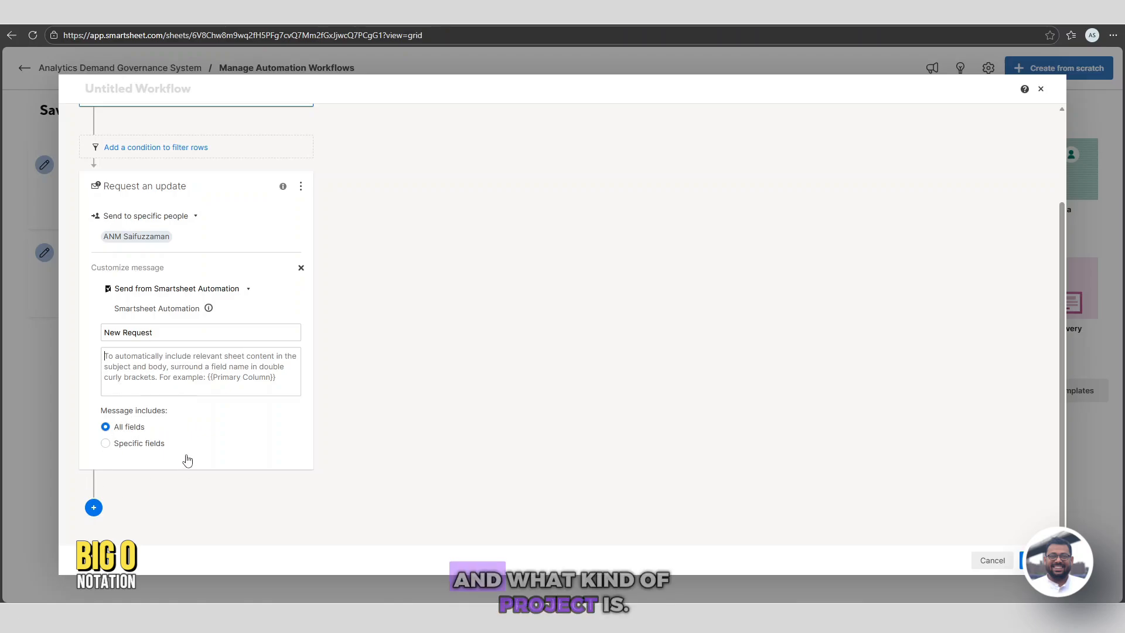
click(105, 443)
click(183, 466)
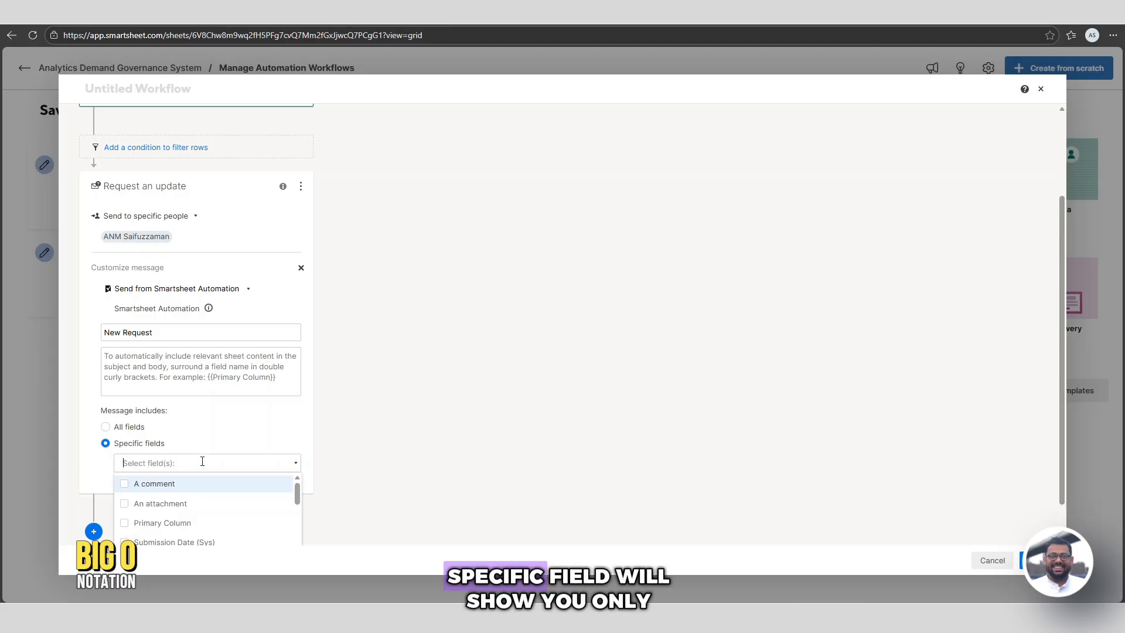
scroll(269, 489, down, 2)
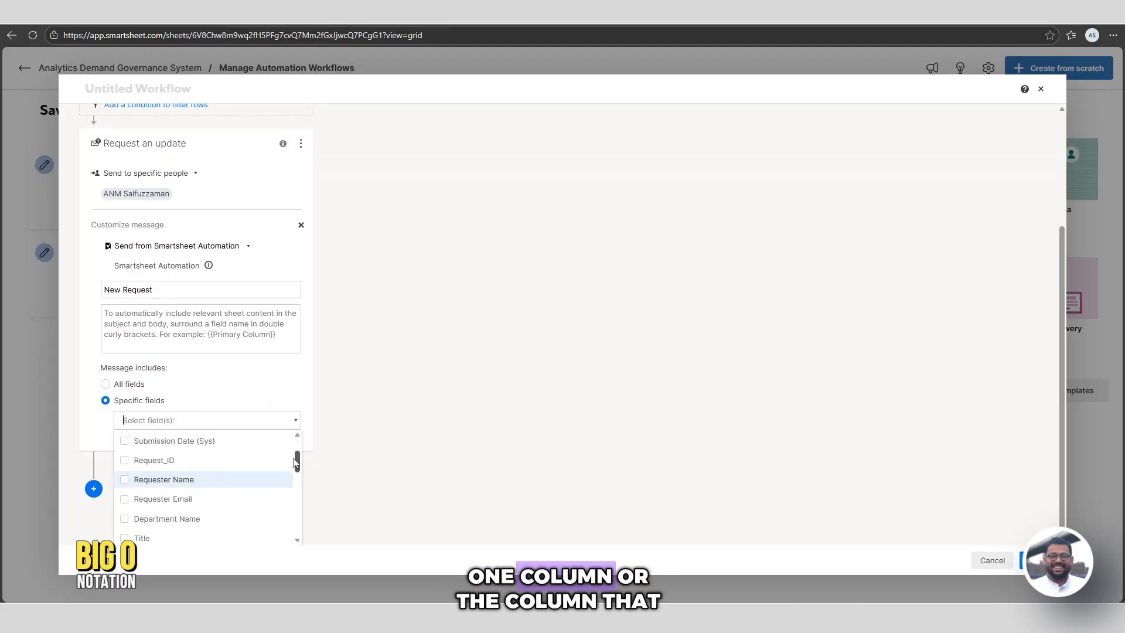
drag(299, 461, 281, 392)
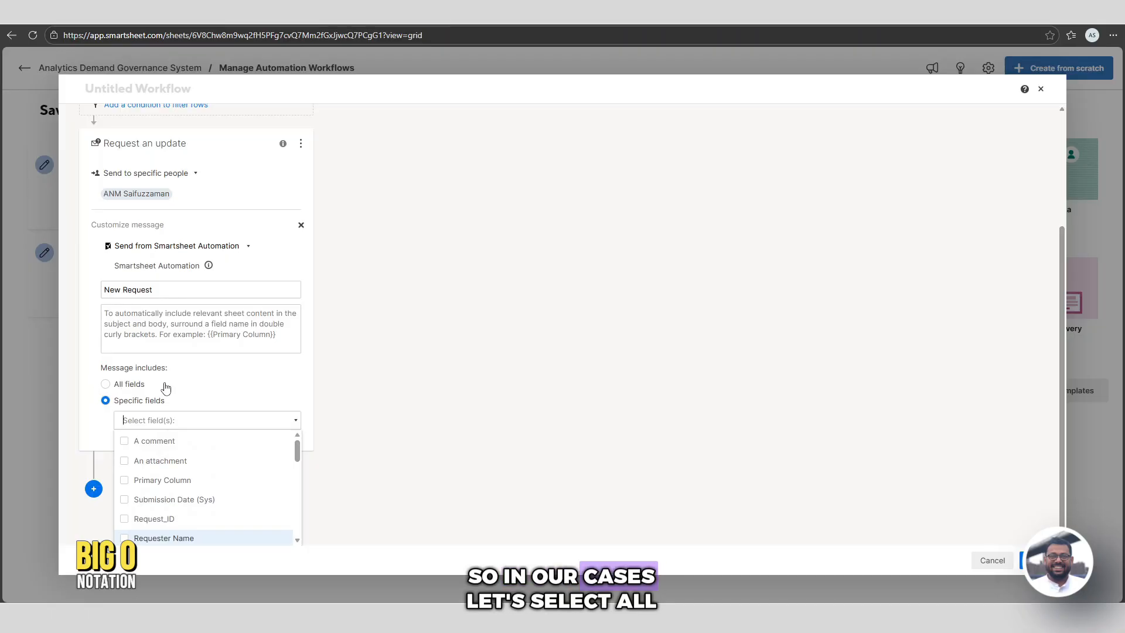
click(104, 387)
click(105, 384)
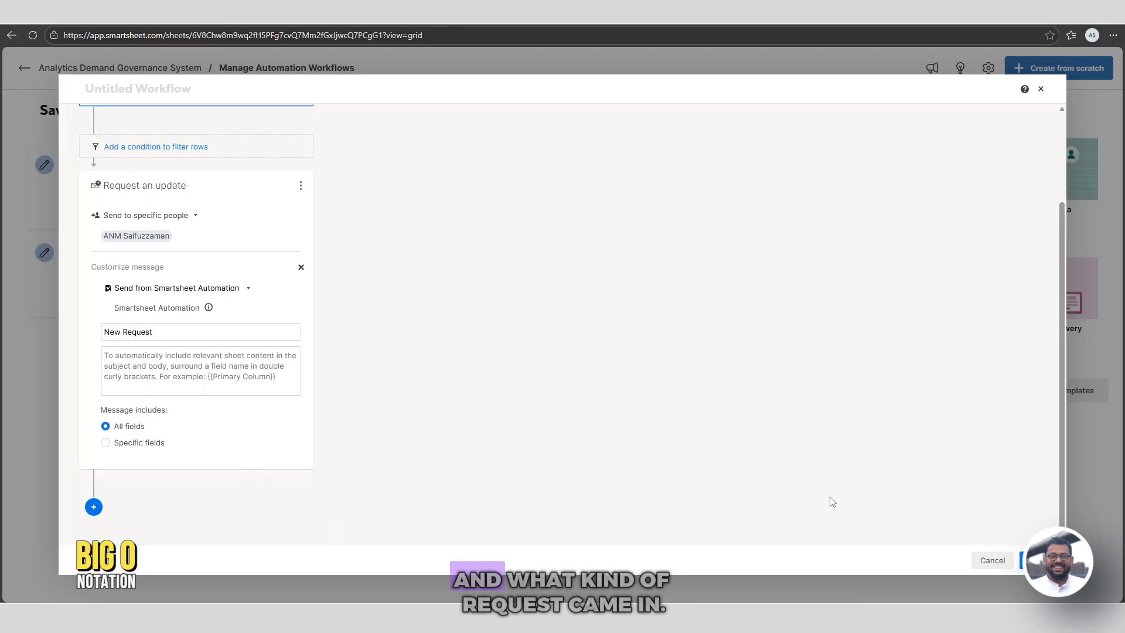
scroll(317, 328, up, 2)
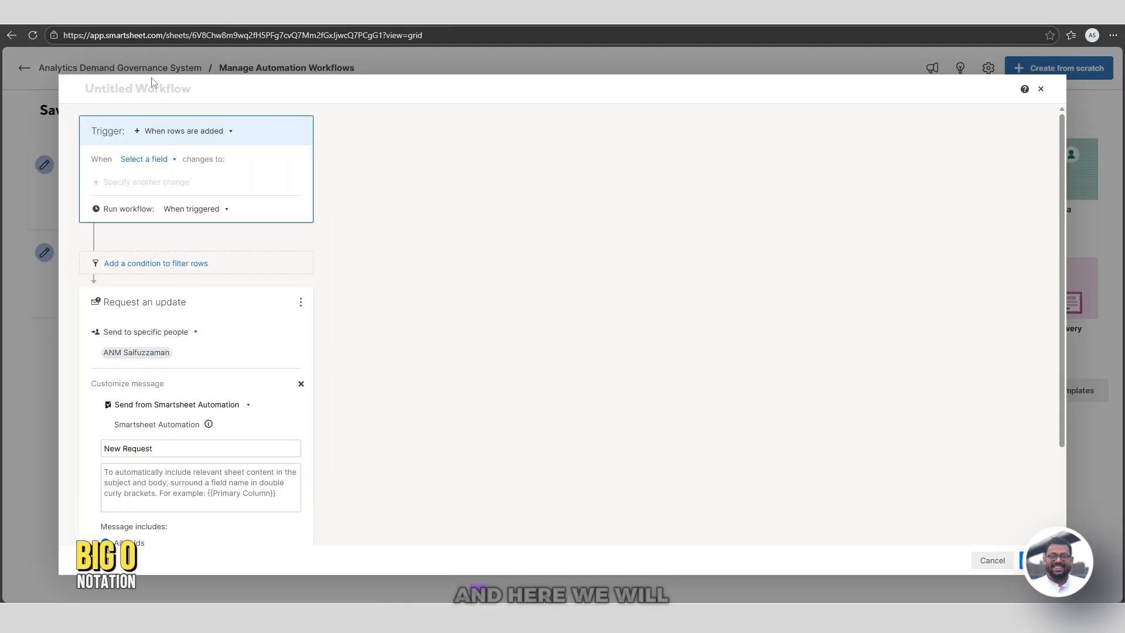
Rename the workflow to '3. Assign Analyst'
click(112, 91)
text(3.)
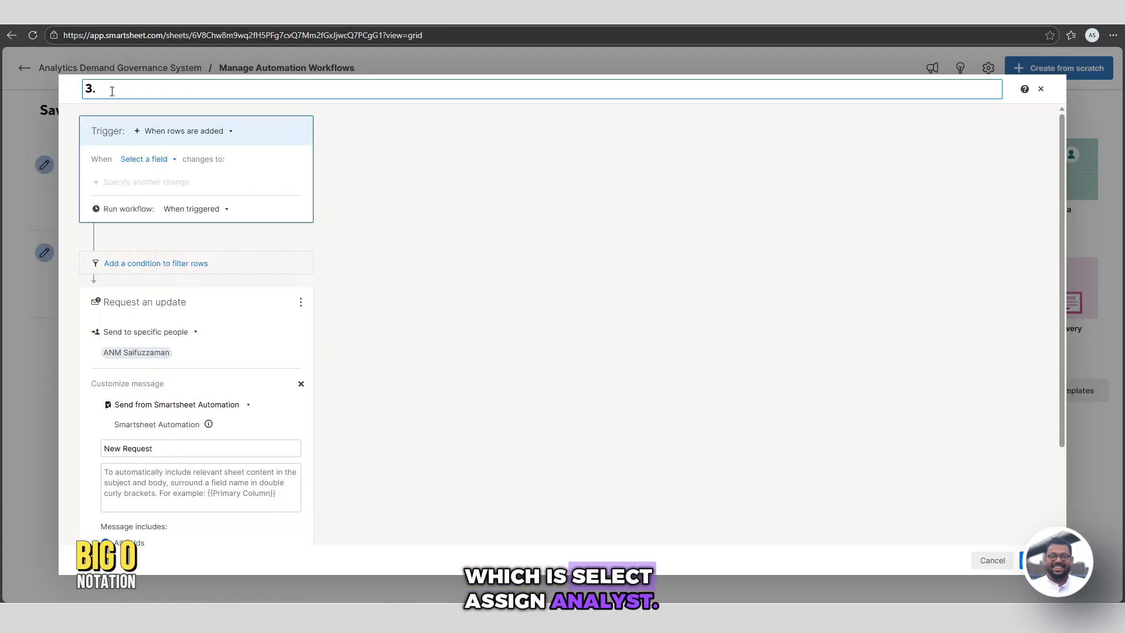
text( Assign Analyst)
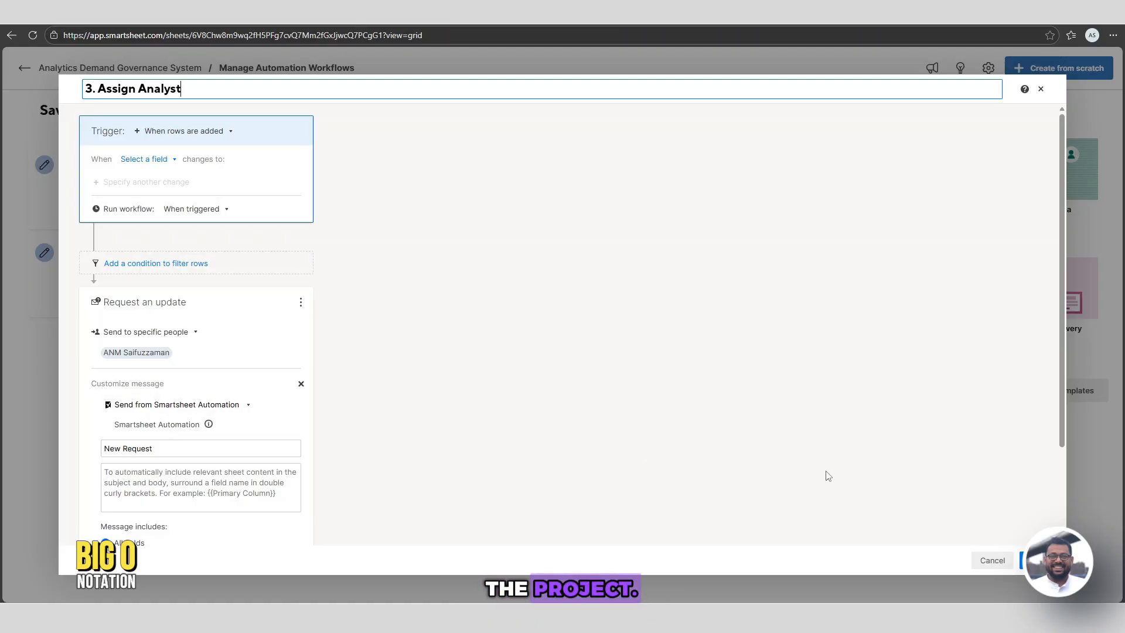
click(1039, 560)
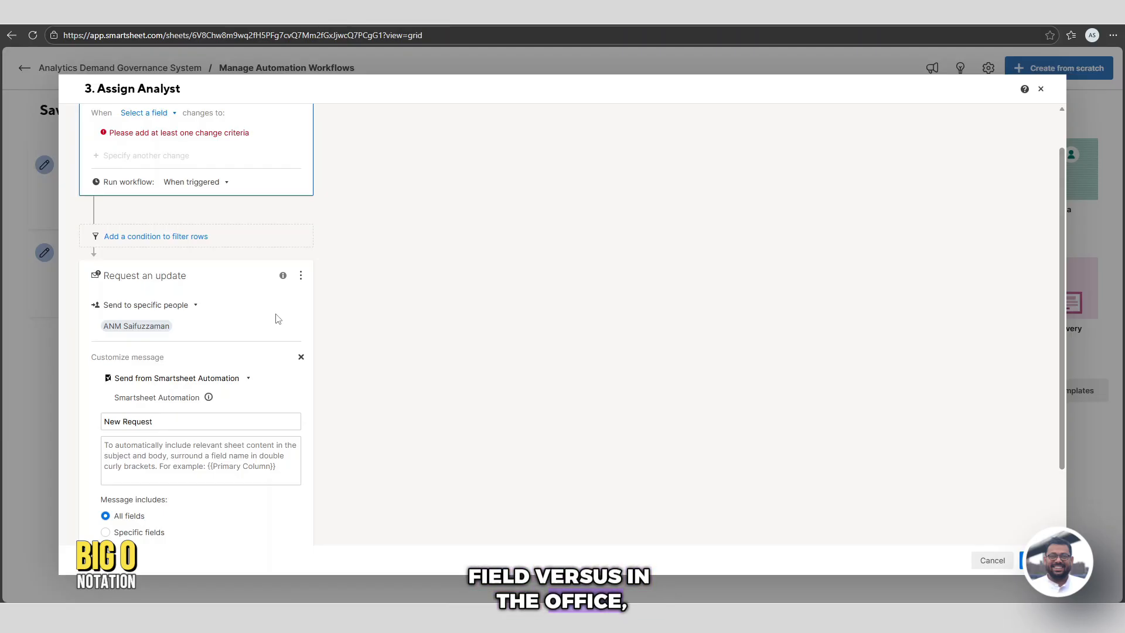
Set the trigger condition to Request_ID with Any Value and save the workflow
scroll(278, 318, up, 1)
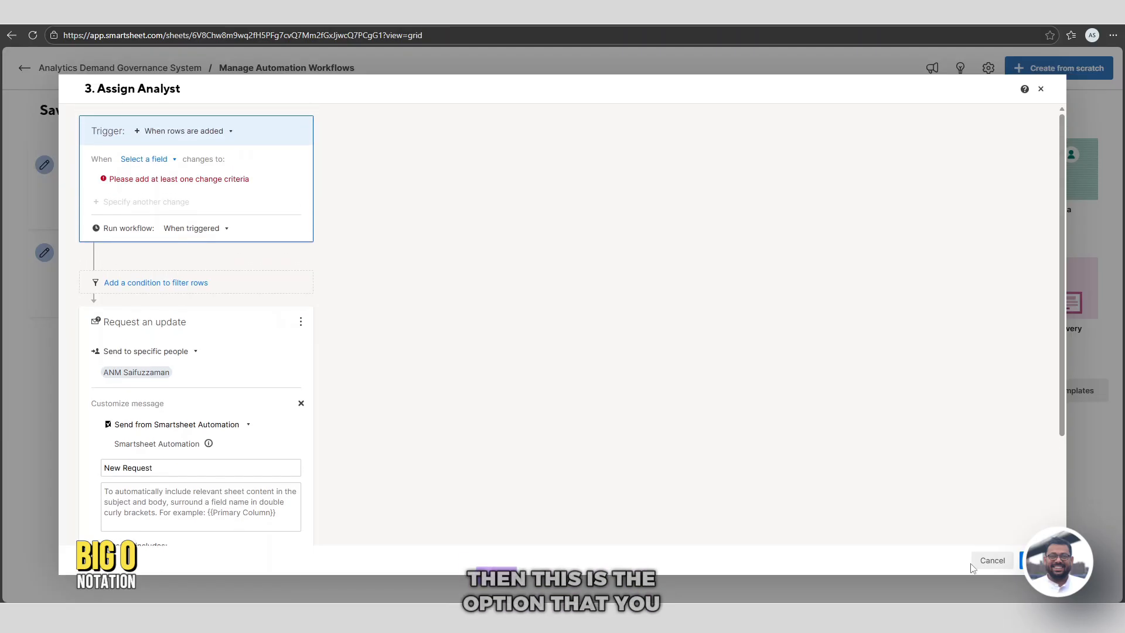
click(159, 159)
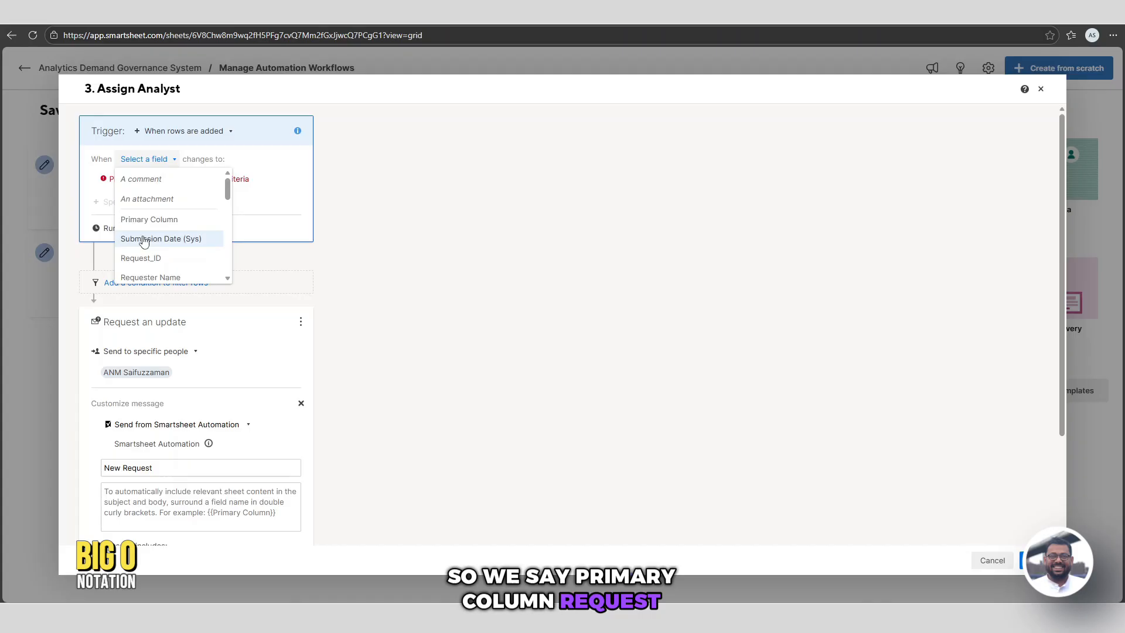
click(141, 258)
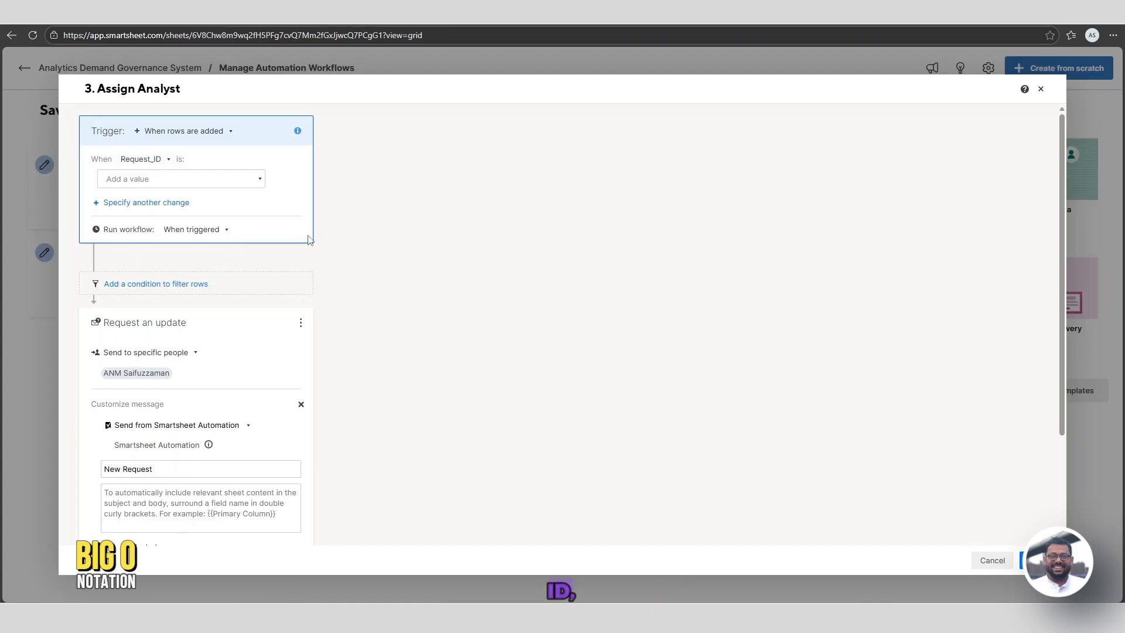
click(165, 179)
click(108, 200)
click(365, 286)
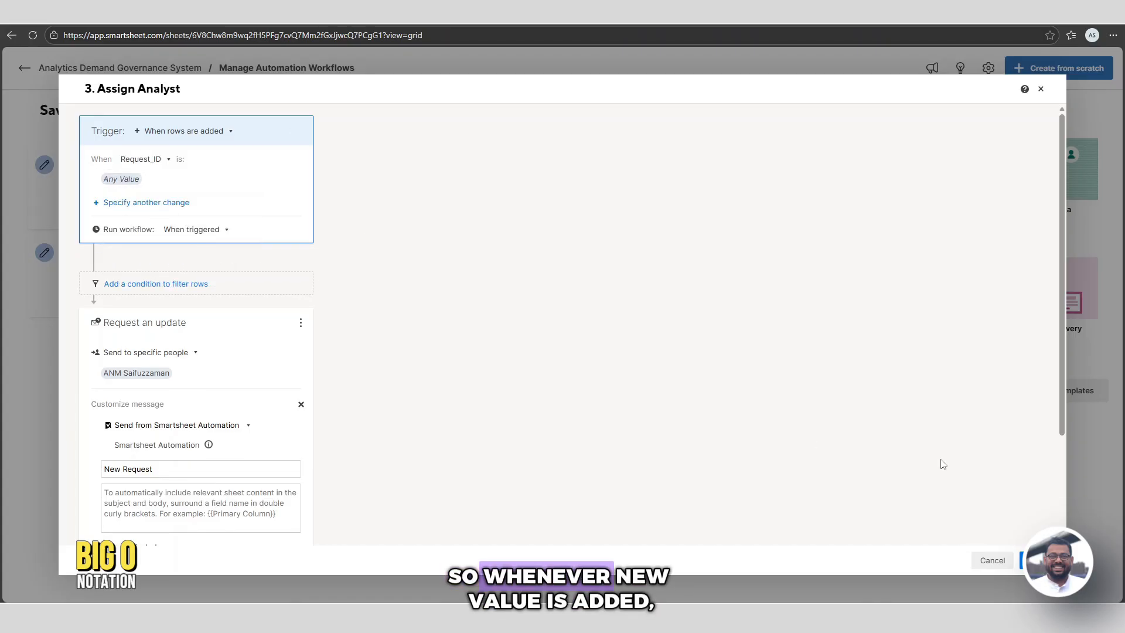
click(1038, 560)
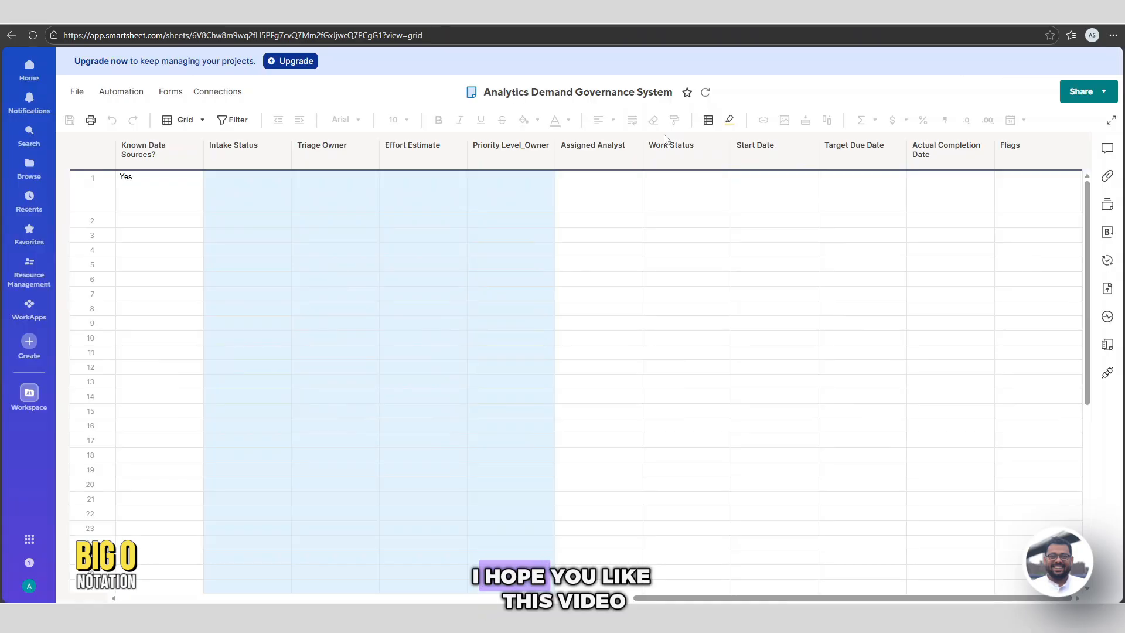
Back on the sheet grid, select Work Status and the row 4 Start Date cell
click(683, 149)
click(745, 248)
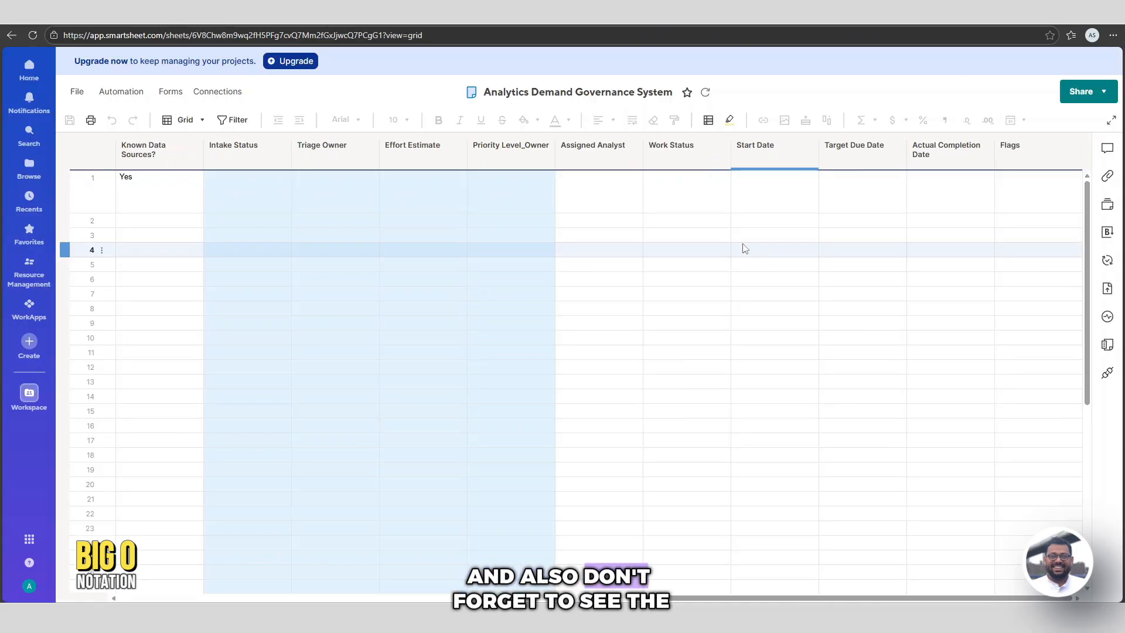